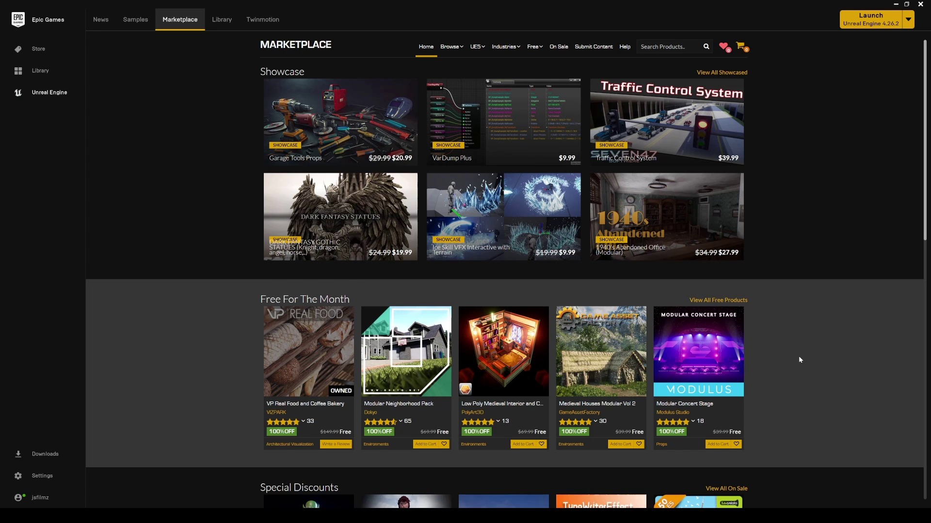
Step: Browse the free Epic Games Content listing in the Unreal Engine Marketplace
{"action": "mouse_move", "coordinate": [526, 50]}
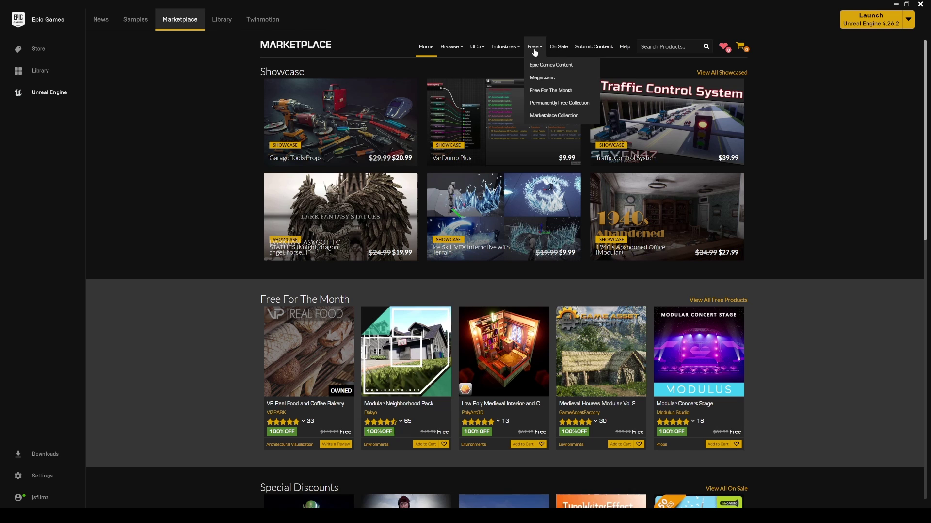
{"action": "left_click", "coordinate": [552, 67]}
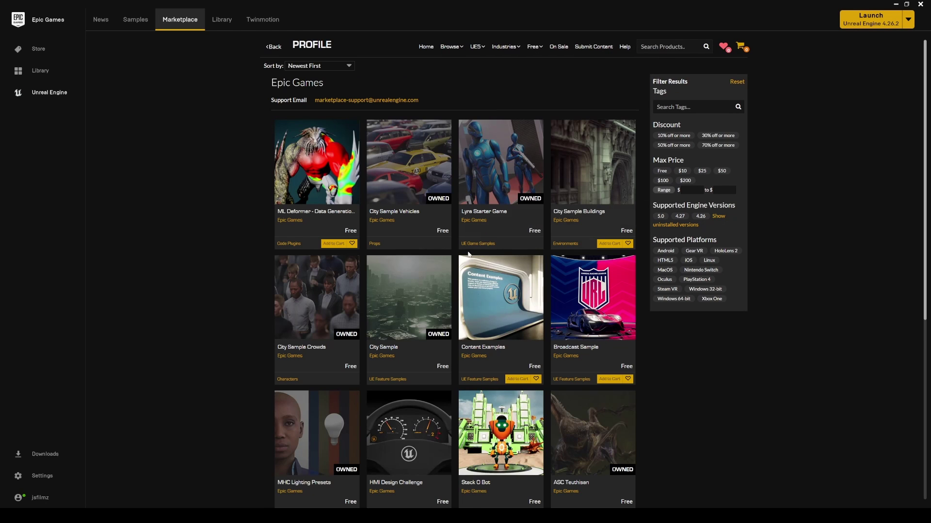
{"action": "scroll", "coordinate": [592, 209], "scroll_direction": "down", "scroll_amount": 1}
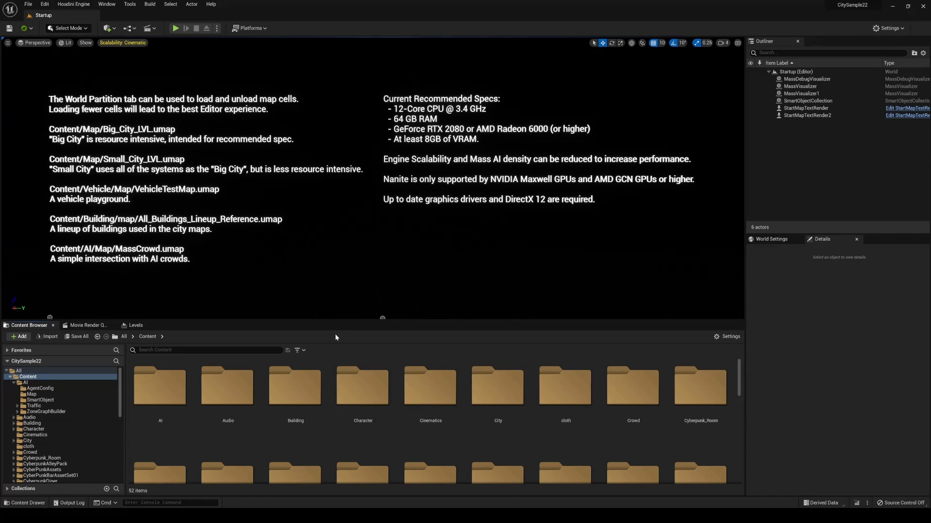
Step: Switch to the CitySample22 project in Unreal Editor and open the MassCrowd1 level from the AI/Map folder
{"action": "left_click_drag", "start_coordinate": [336, 321], "coordinate": [340, 287]}
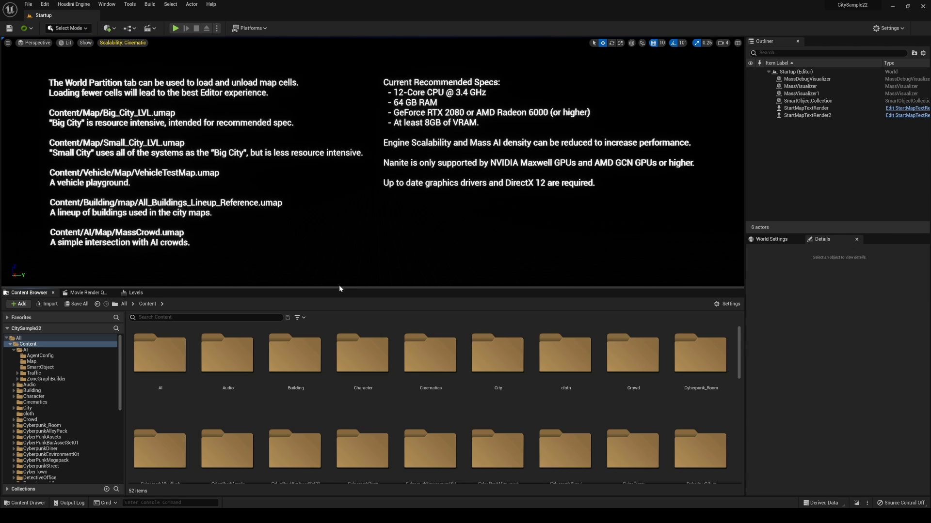
{"action": "double_click", "coordinate": [160, 356]}
{"action": "double_click", "coordinate": [218, 356]}
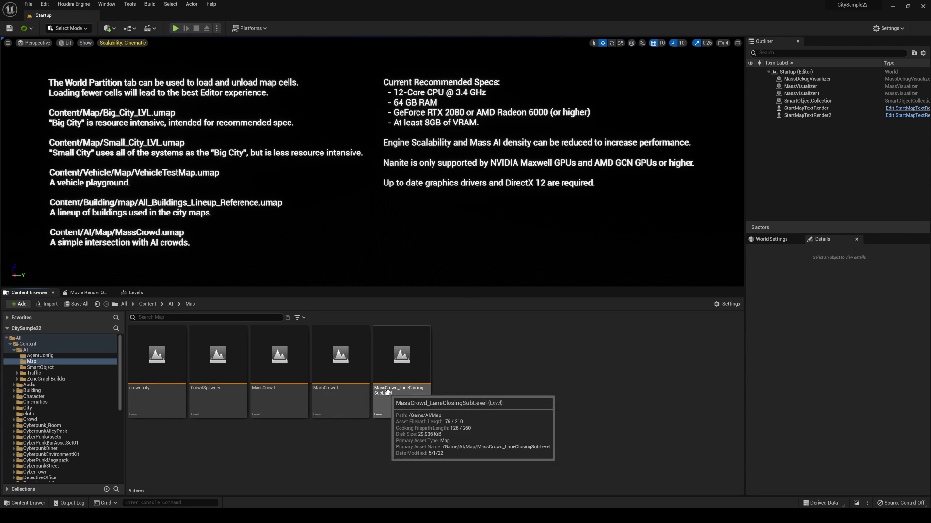
{"action": "double_click", "coordinate": [340, 358]}
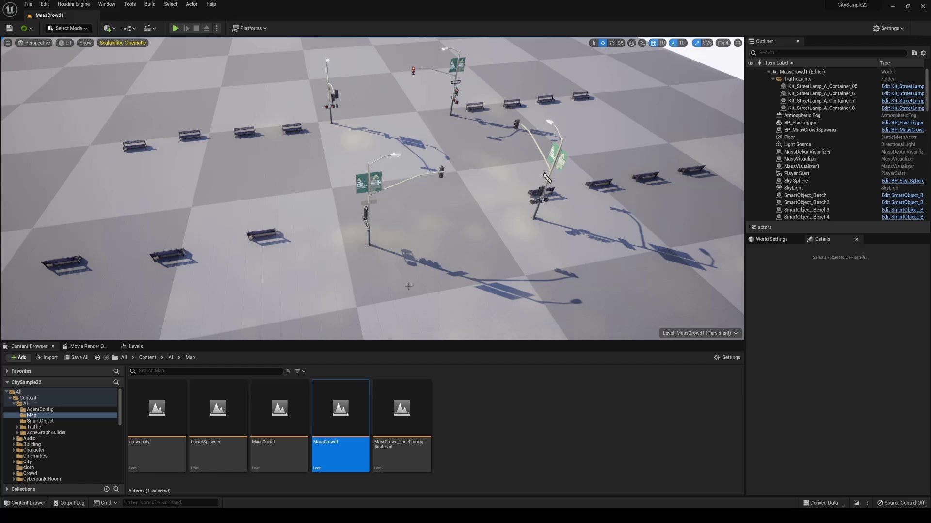
{"action": "right_click_drag", "start_coordinate": [440, 288], "coordinate": [454, 287]}
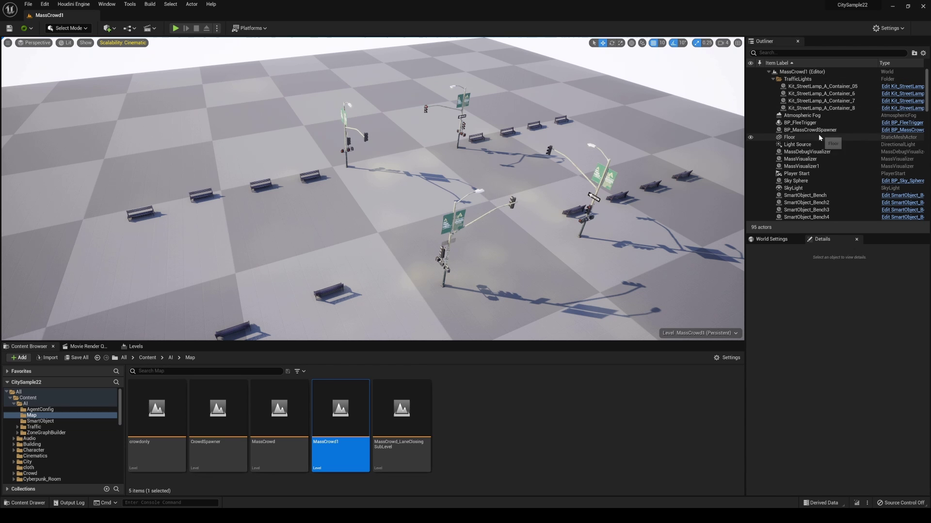
Step: Inspect the BP_MassCrowdSpawner actor and the ZoneGraphData actor in the level
{"action": "left_click", "coordinate": [836, 131]}
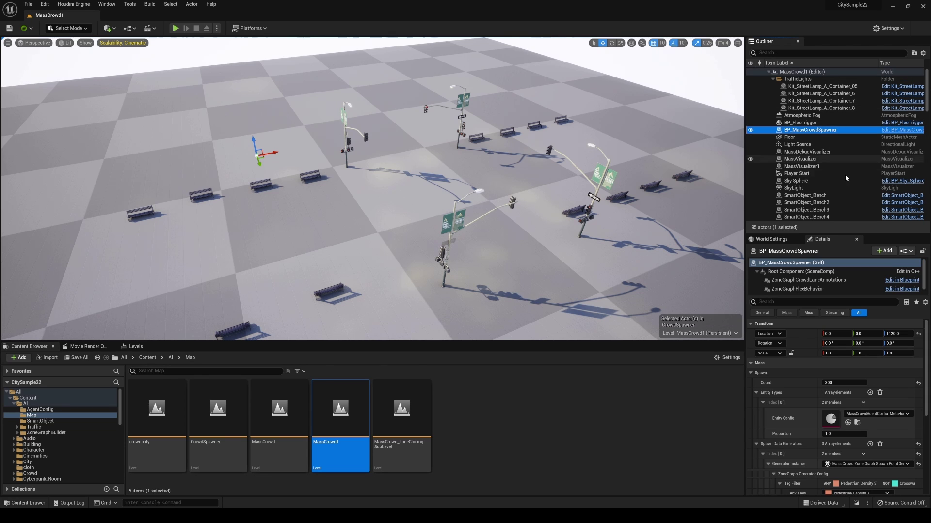
{"action": "scroll", "coordinate": [845, 175], "scroll_direction": "down", "scroll_amount": 8}
{"action": "scroll", "coordinate": [850, 188], "scroll_direction": "down", "scroll_amount": 10}
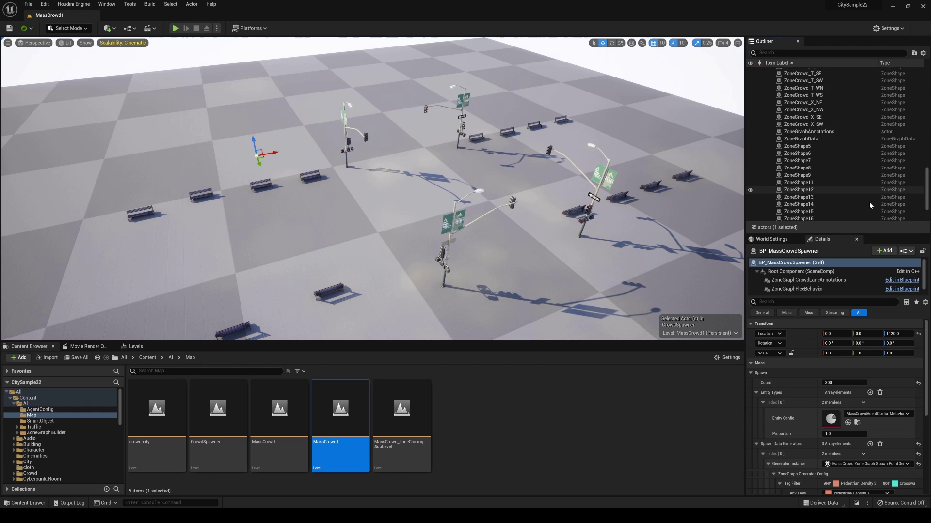
{"action": "left_click_drag", "start_coordinate": [927, 218], "coordinate": [927, 203]}
{"action": "left_click", "coordinate": [820, 176]}
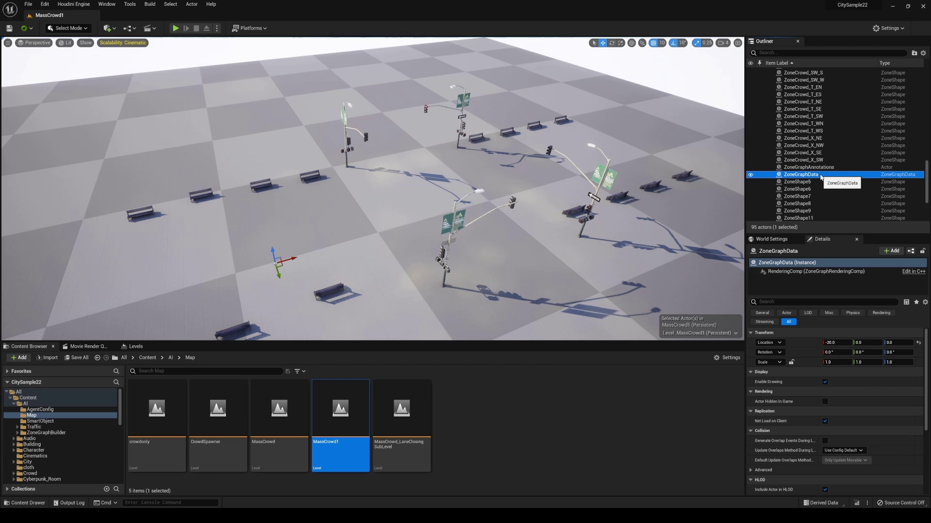
Step: Delete the Kit_StreetLamp_A_Container actors in the TrafficLights folder
{"action": "left_click", "coordinate": [593, 195]}
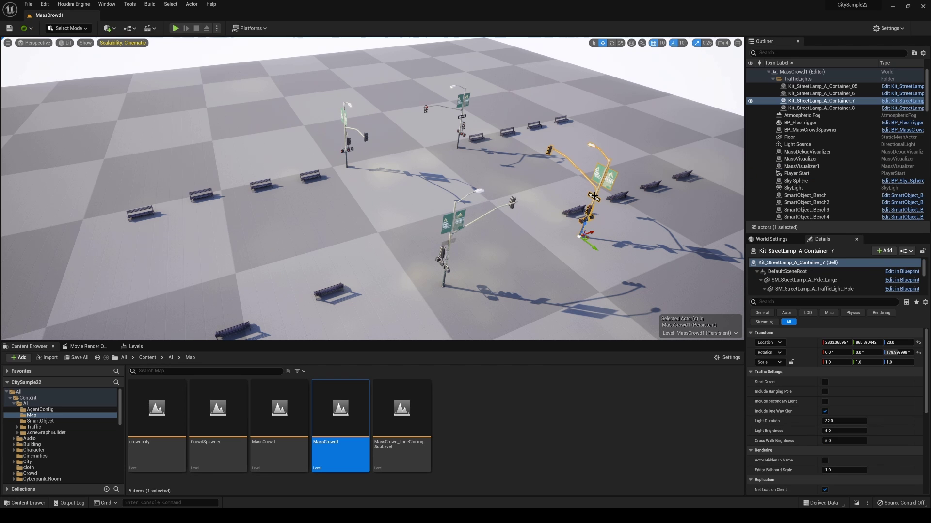
{"action": "left_click", "coordinate": [829, 108], "text": "shift"}
{"action": "key", "text": "Delete"}
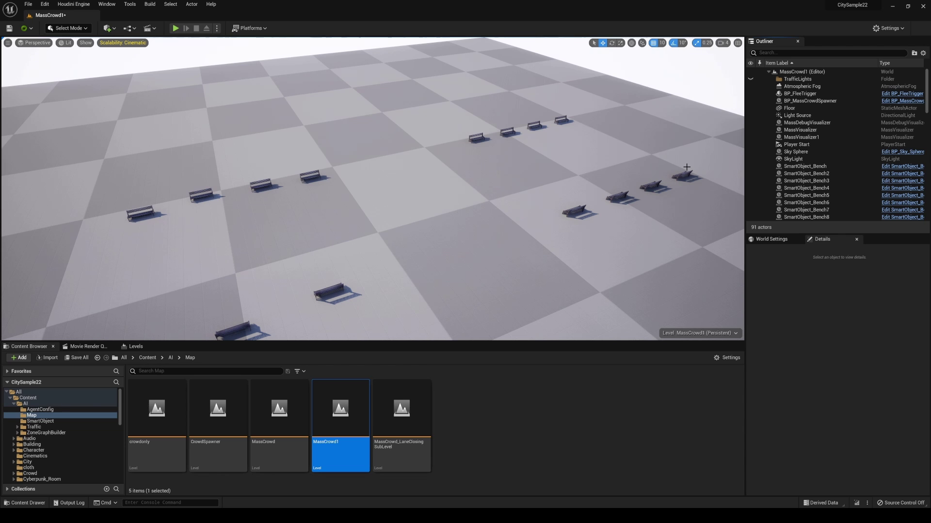
Step: Delete all the bench actors, from SmartObject_Bench through SmartObject_Bench15
{"action": "scroll", "coordinate": [686, 167], "scroll_direction": "down", "scroll_amount": 2}
{"action": "left_click", "coordinate": [827, 167]}
{"action": "scroll", "coordinate": [839, 193], "scroll_direction": "down", "scroll_amount": 2}
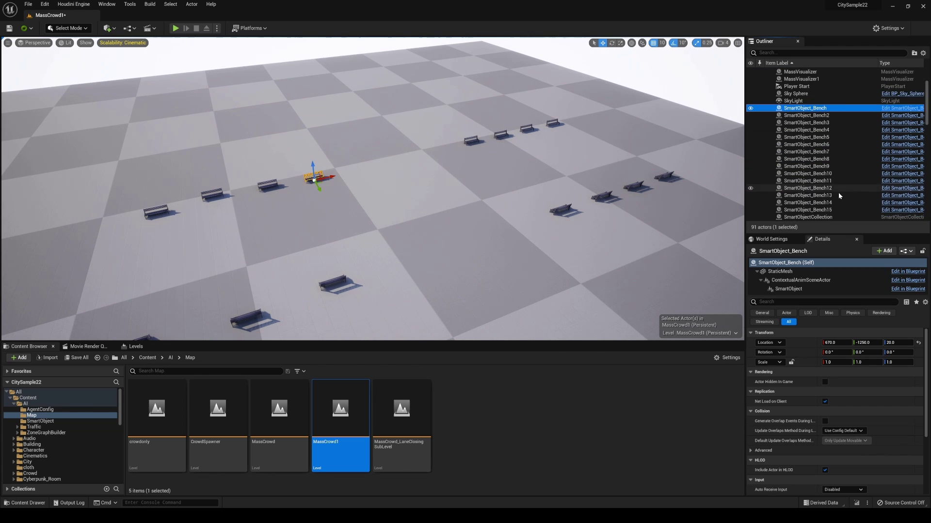
{"action": "scroll", "coordinate": [838, 193], "scroll_direction": "down", "scroll_amount": 2}
{"action": "left_click", "coordinate": [833, 176], "text": "shift"}
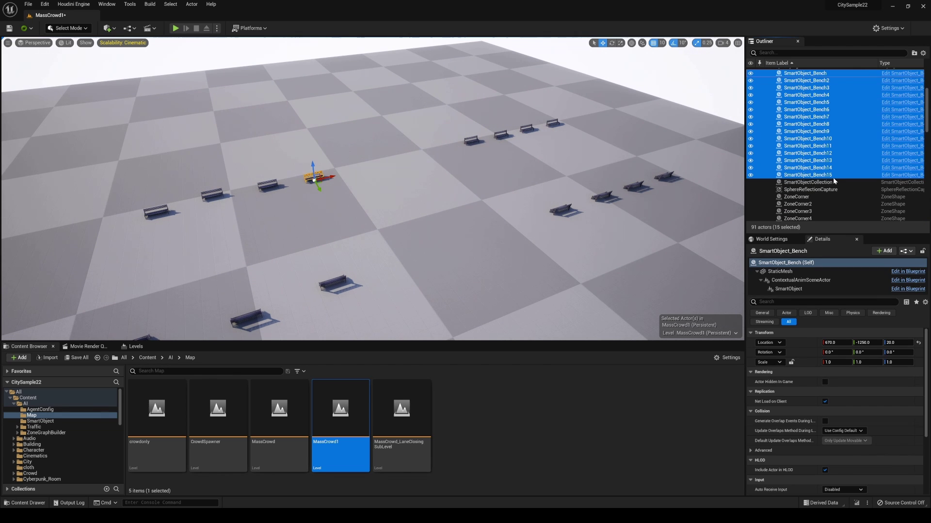
{"action": "key", "text": "Delete"}
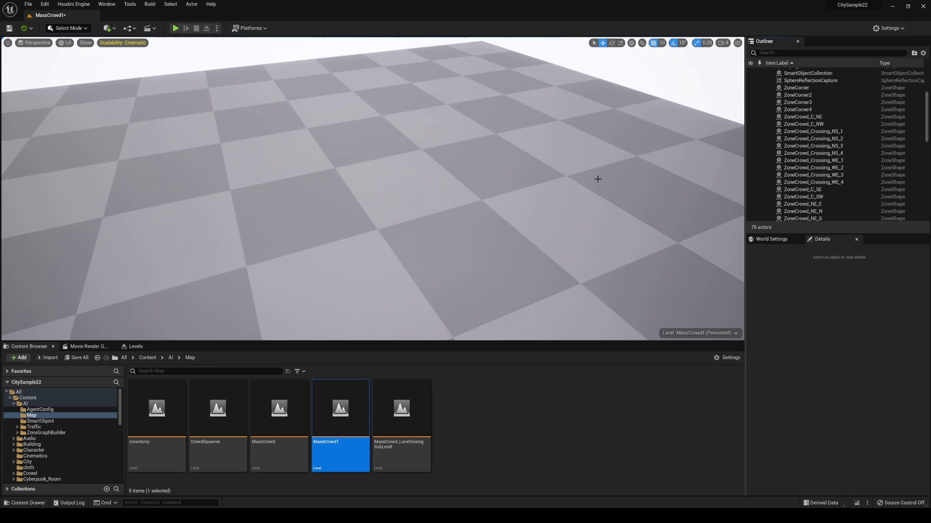
Step: Play the level in the editor to preview the walking crowd, and stop the simulation
{"action": "left_click", "coordinate": [177, 28]}
{"action": "left_click", "coordinate": [407, 267]}
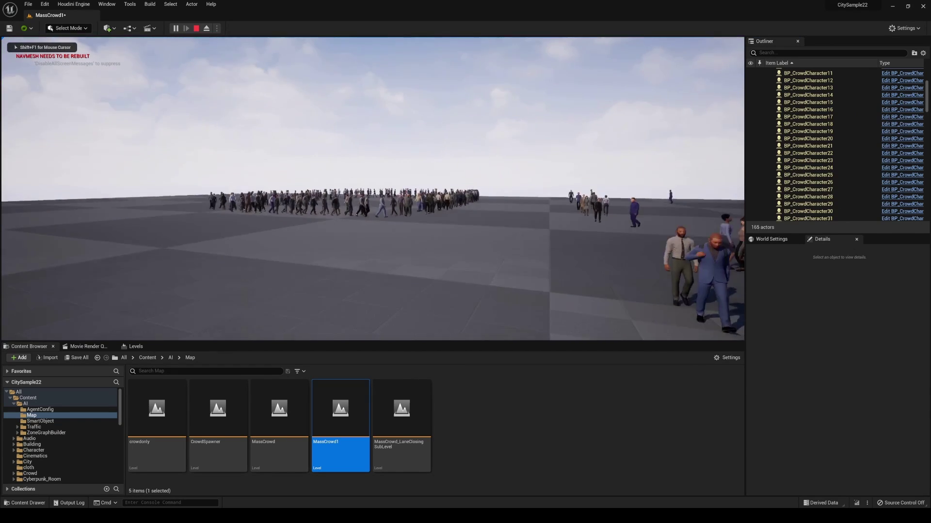
{"action": "key", "text": "Escape"}
Step: Turn off Game View so the editor icons and zone shape lines are displayed in the viewport
{"action": "right_click_drag", "start_coordinate": [475, 258], "coordinate": [481, 300]}
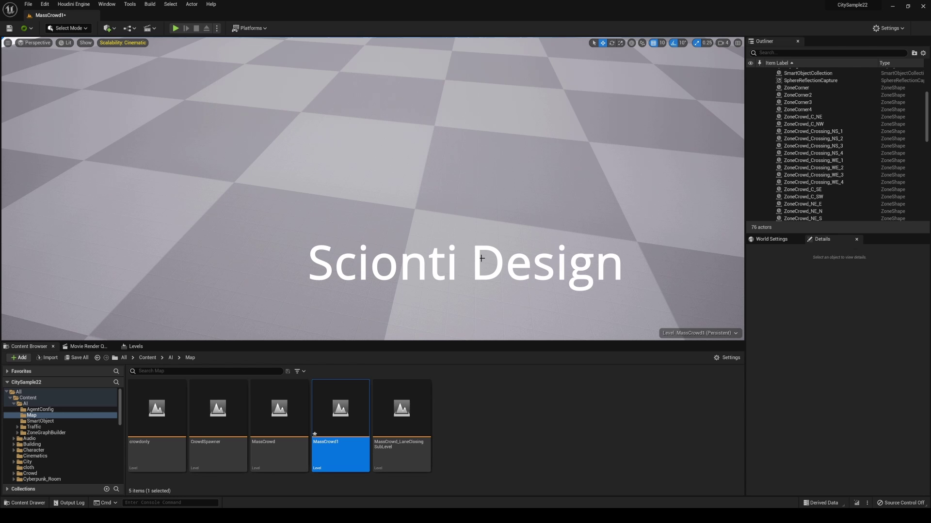
{"action": "scroll", "coordinate": [485, 256], "scroll_direction": "down", "scroll_amount": 8}
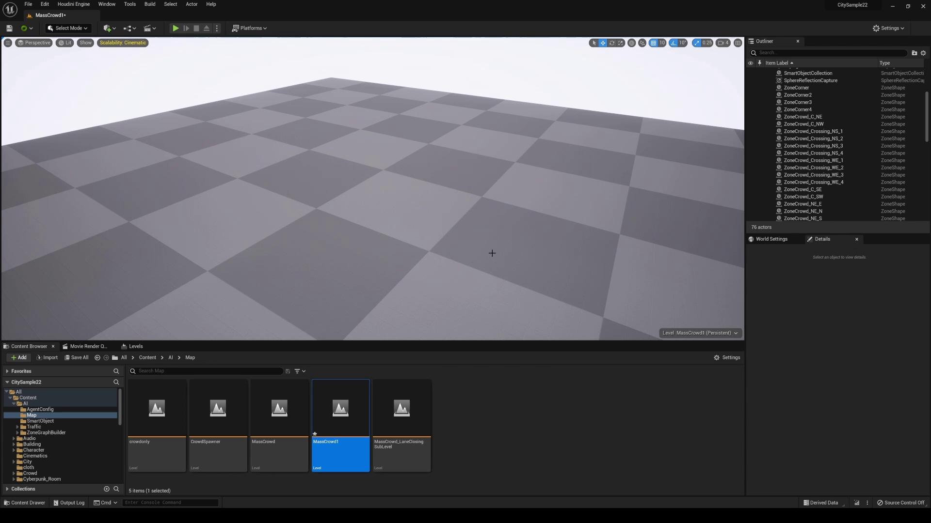
{"action": "left_click", "coordinate": [88, 44]}
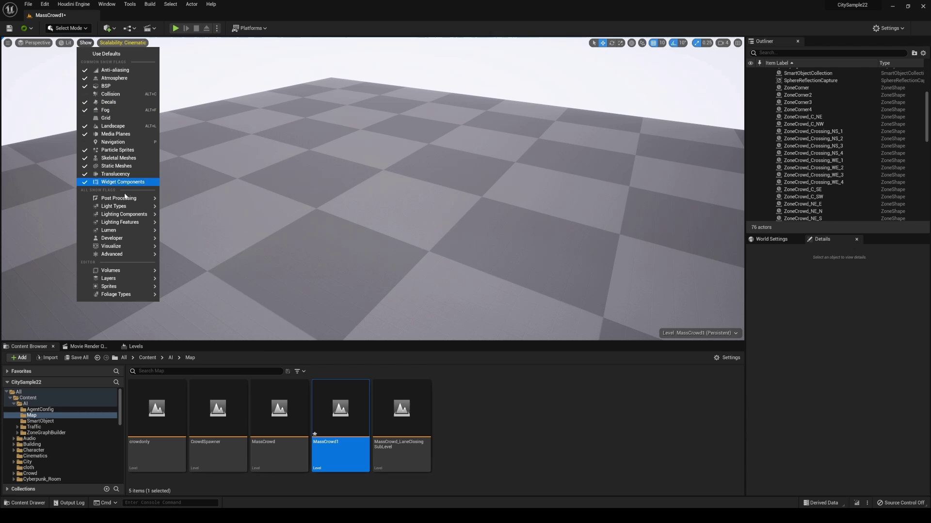
{"action": "mouse_move", "coordinate": [121, 238]}
{"action": "left_click", "coordinate": [197, 396]}
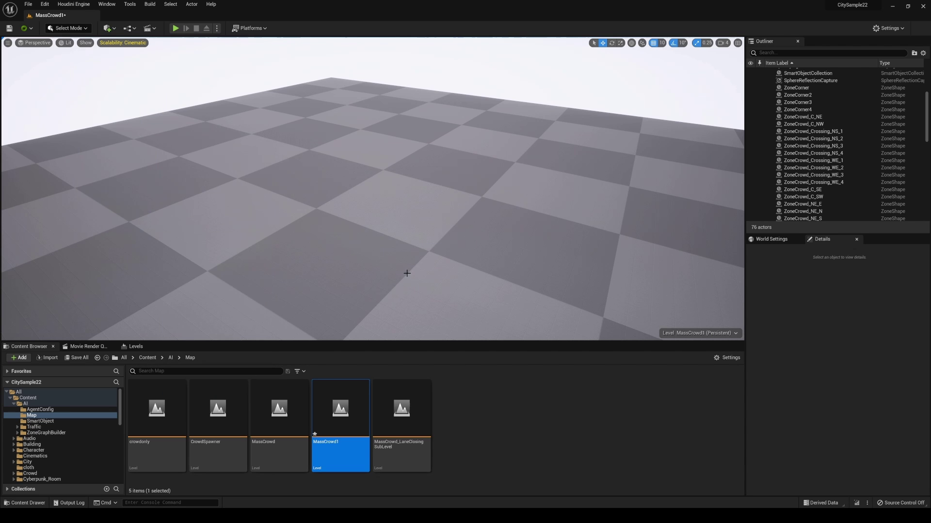
{"action": "right_click_drag", "start_coordinate": [407, 272], "coordinate": [386, 269]}
{"action": "key", "text": "g"}
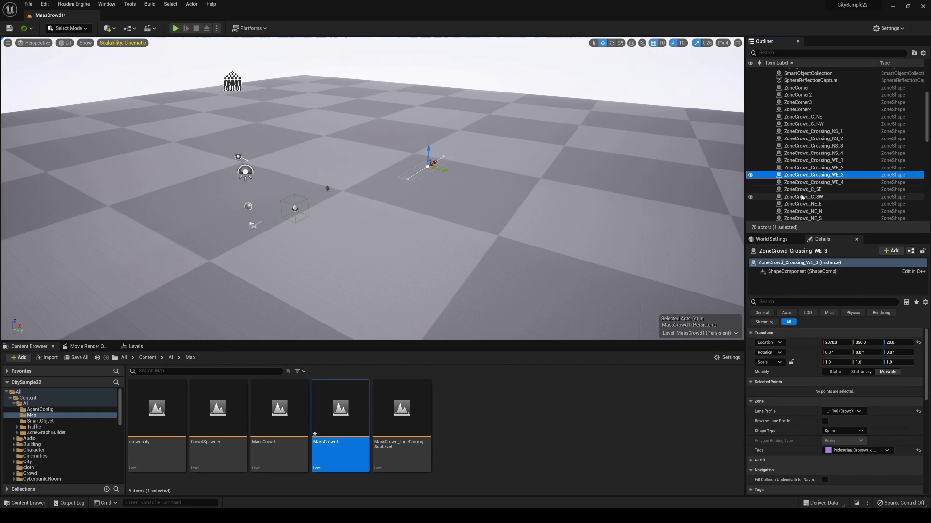
Step: Examine the ZoneCrowd_C_SW, ZoneCorner4 and ZoneCrowd_SW_S zone shapes and their paths on the floor
{"action": "left_click", "coordinate": [802, 197]}
{"action": "left_click", "coordinate": [803, 110]}
{"action": "scroll", "coordinate": [818, 172], "scroll_direction": "down", "scroll_amount": 6}
{"action": "scroll", "coordinate": [819, 173], "scroll_direction": "down", "scroll_amount": 5}
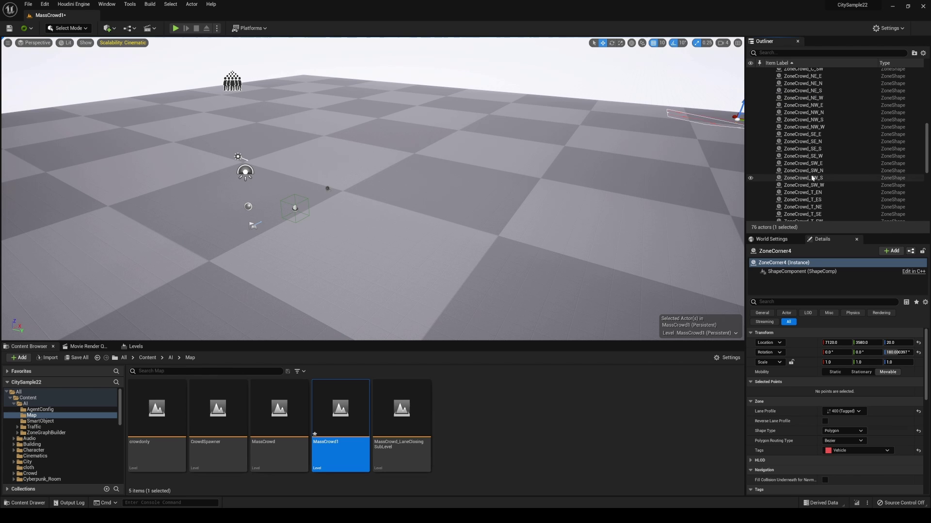
{"action": "left_click", "coordinate": [813, 178]}
{"action": "key", "text": "s"}
{"action": "right_click_drag", "start_coordinate": [581, 209], "coordinate": [606, 243]}
{"action": "key", "text": "d"}
{"action": "right_click_drag", "start_coordinate": [407, 199], "coordinate": [271, 196]}
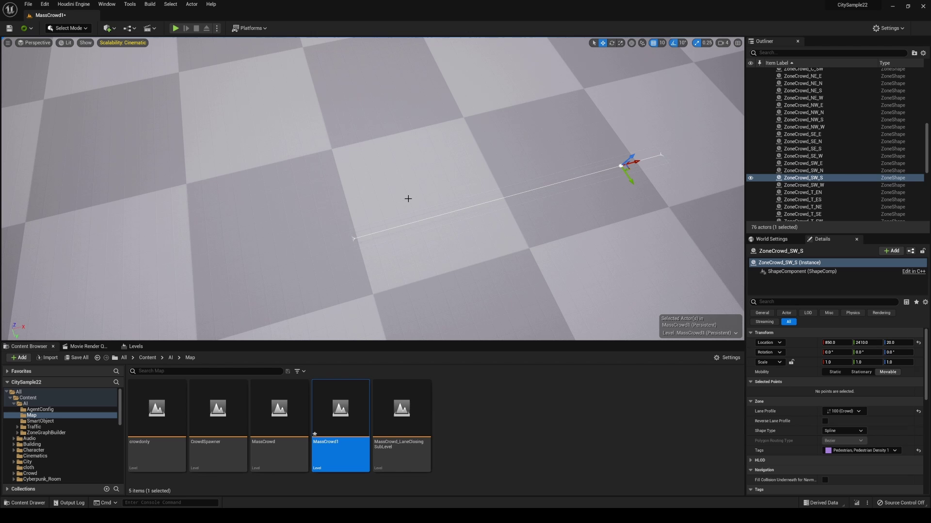
Step: Open the City2 level from the Content folder without saving the changes to MassCrowd1
{"action": "left_click", "coordinate": [148, 358]}
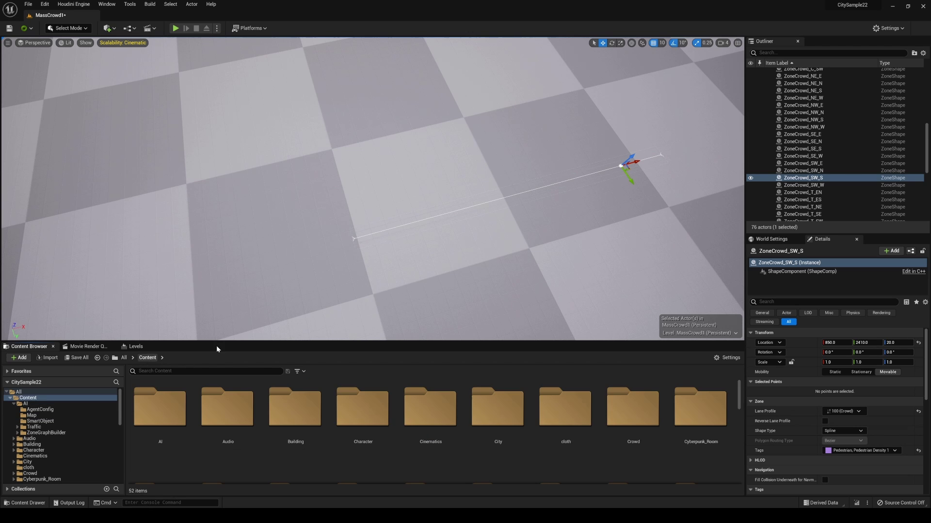
{"action": "left_click_drag", "start_coordinate": [234, 341], "coordinate": [258, 194]}
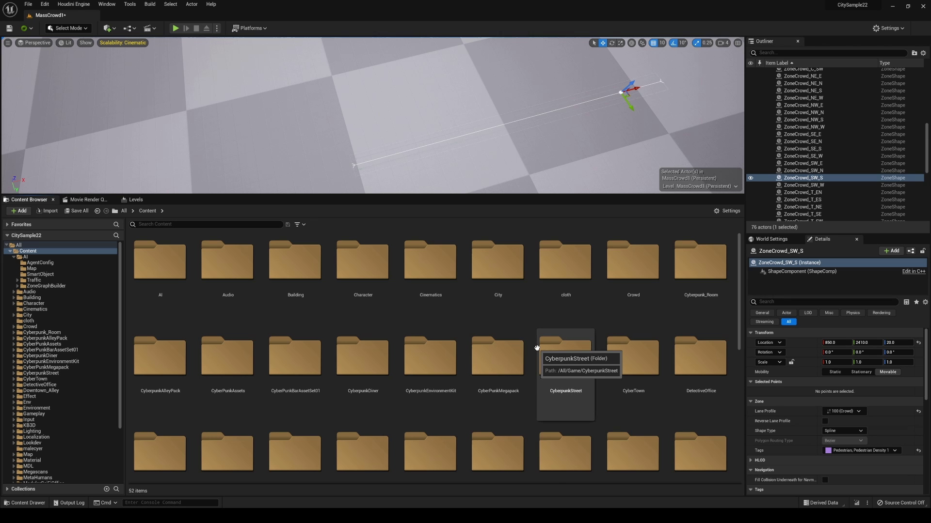
{"action": "scroll", "coordinate": [537, 347], "scroll_direction": "down", "scroll_amount": 3}
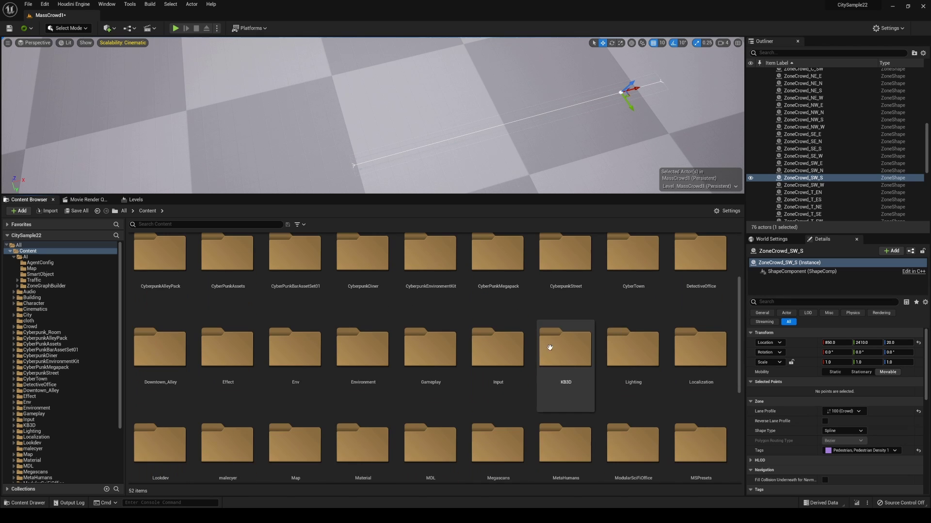
{"action": "scroll", "coordinate": [741, 397], "scroll_direction": "down", "scroll_amount": 4}
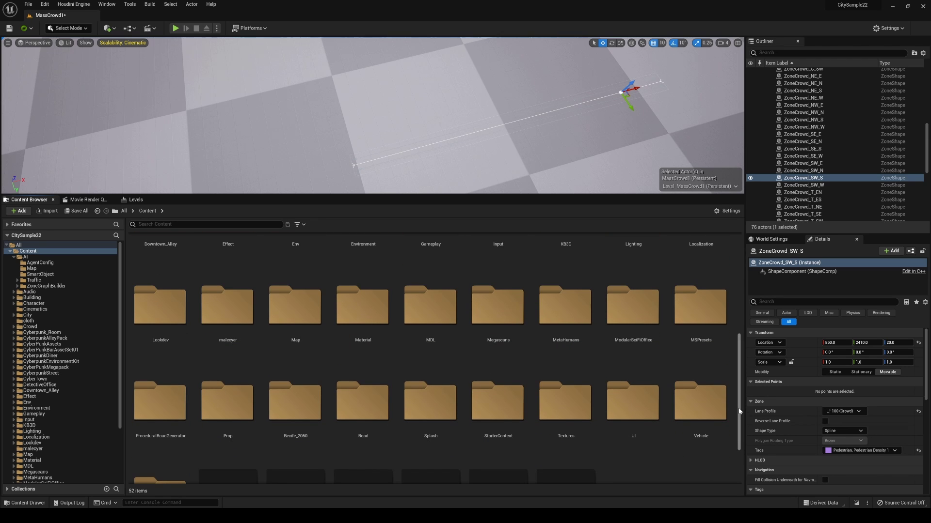
{"action": "scroll", "coordinate": [740, 412], "scroll_direction": "down", "scroll_amount": 3}
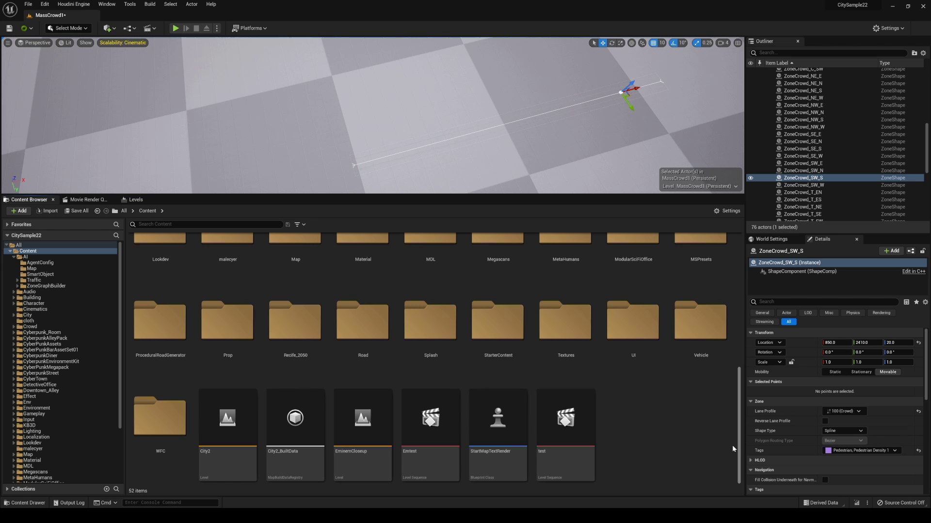
{"action": "double_click", "coordinate": [227, 422]}
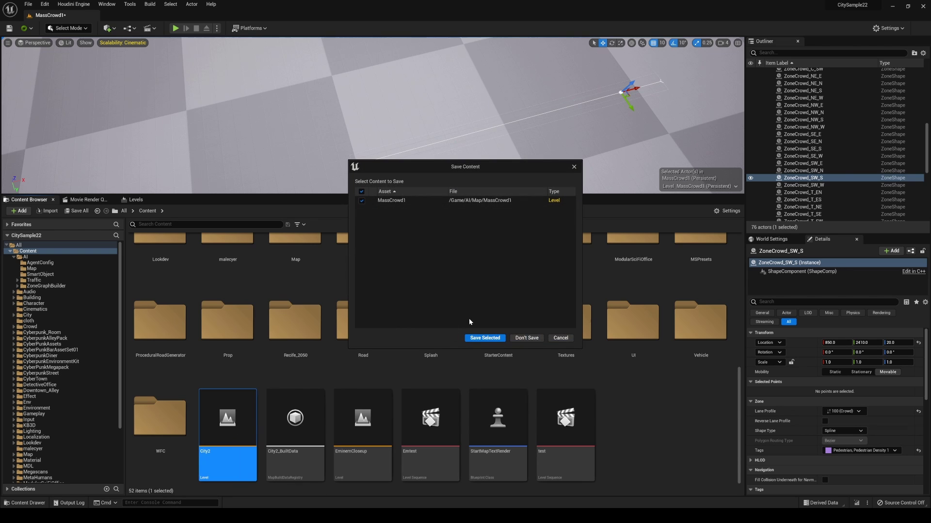
{"action": "left_click", "coordinate": [527, 338]}
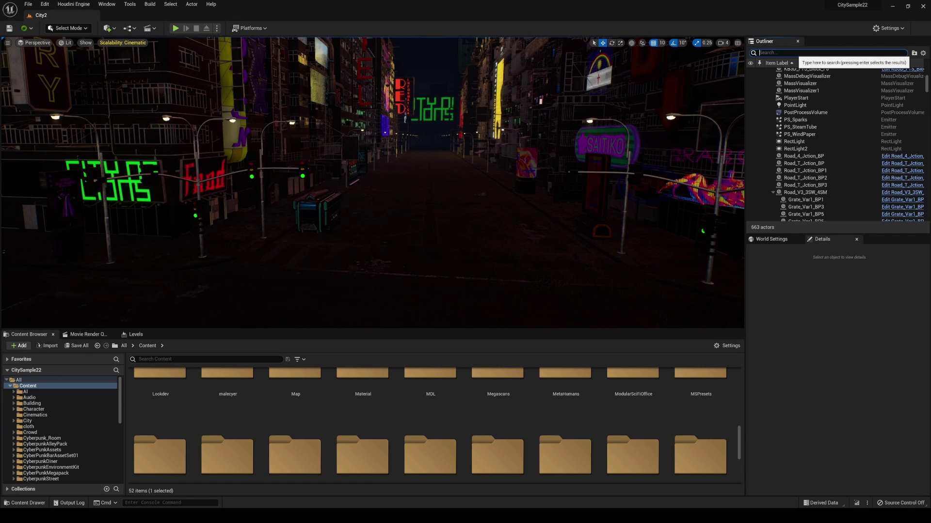
Step: Brighten the street by setting the PostProcessVolume's Exposure Compensation to 8.0
{"action": "right_click_drag", "start_coordinate": [436, 185], "coordinate": [262, 189]}
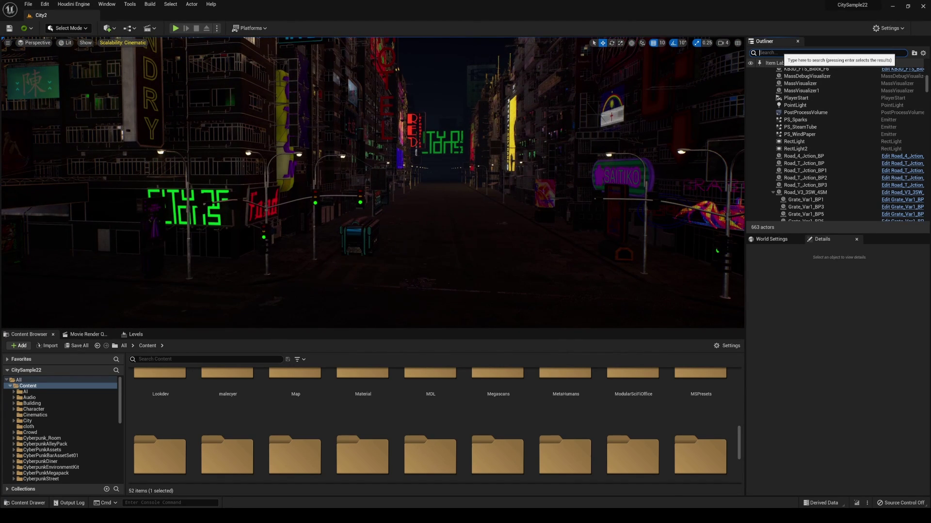
{"action": "type", "text": "post"}
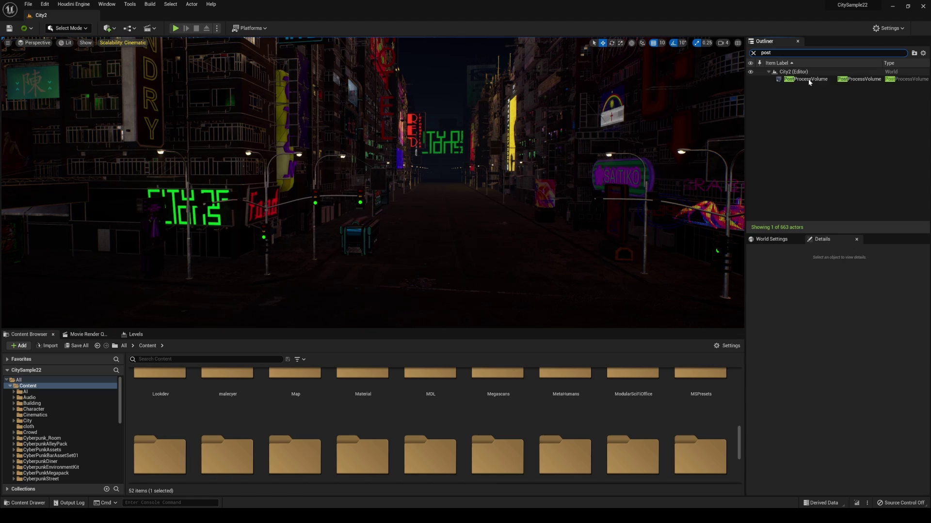
{"action": "key", "text": "Return"}
{"action": "left_click", "coordinate": [752, 394]}
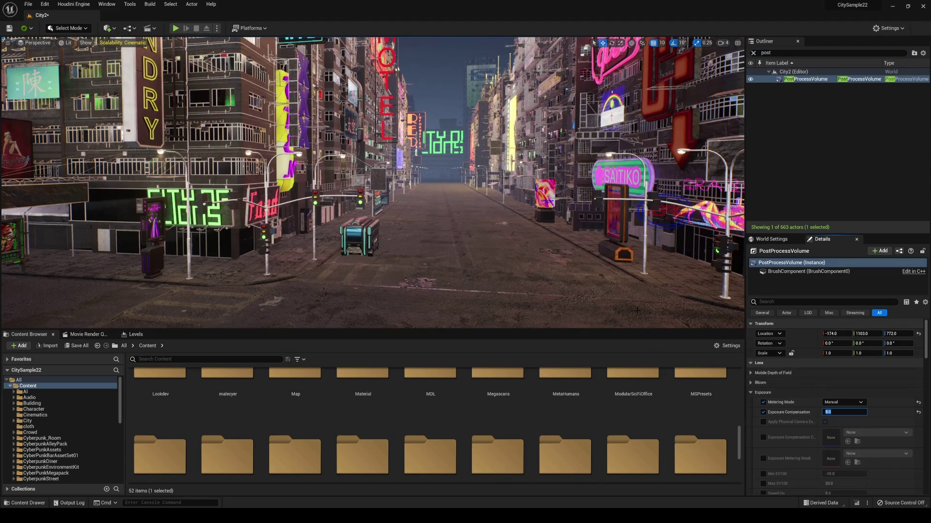
{"action": "key", "text": "g"}
{"action": "right_click_drag", "start_coordinate": [475, 268], "coordinate": [582, 278]}
{"action": "key", "text": "g"}
{"action": "right_click_drag", "start_coordinate": [475, 268], "coordinate": [291, 282]}
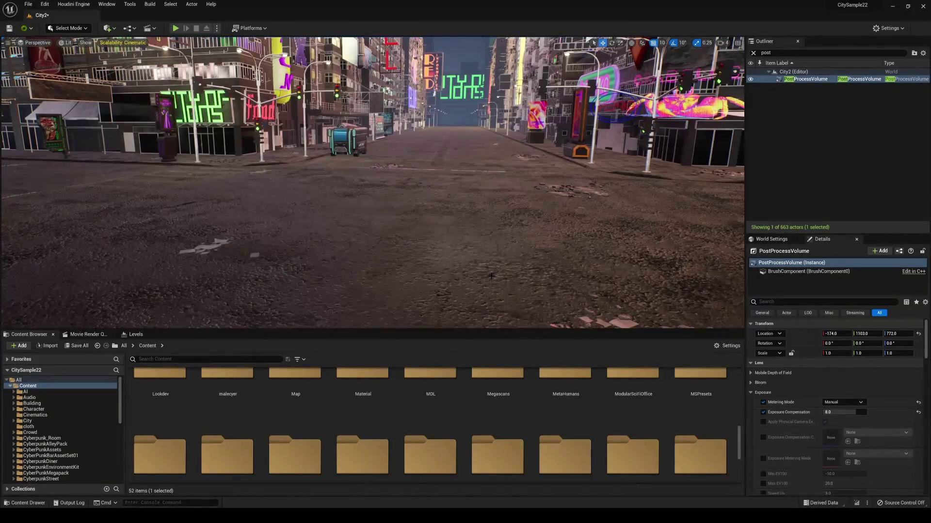
{"action": "right_click_drag", "start_coordinate": [489, 259], "coordinate": [446, 258]}
Step: Place the BP_MassCrowdSpawner blueprint from the AI/AgentConfig folder onto the street intersection
{"action": "scroll", "coordinate": [301, 428], "scroll_direction": "up", "scroll_amount": 2}
{"action": "scroll", "coordinate": [293, 428], "scroll_direction": "up", "scroll_amount": 5}
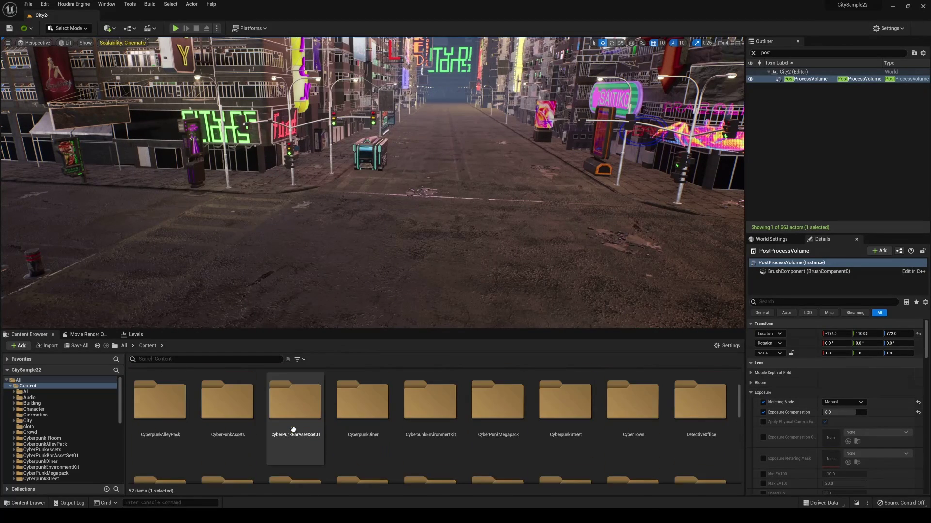
{"action": "double_click", "coordinate": [158, 407]}
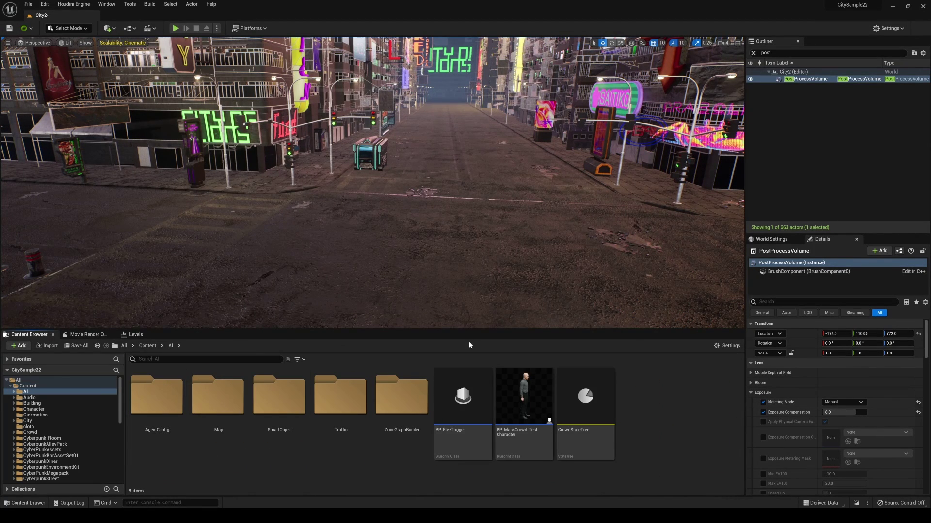
{"action": "double_click", "coordinate": [157, 400]}
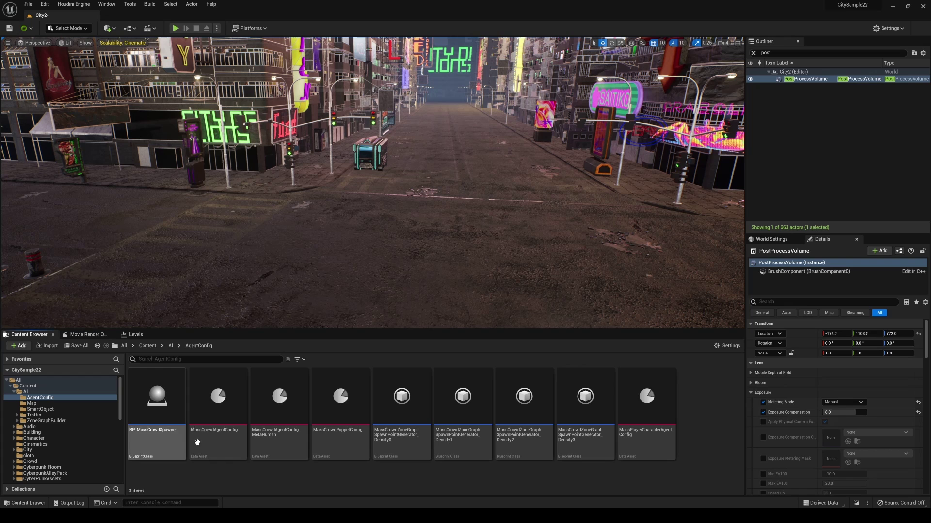
{"action": "left_click", "coordinate": [156, 392]}
{"action": "left_click_drag", "start_coordinate": [367, 271], "coordinate": [367, 273]}
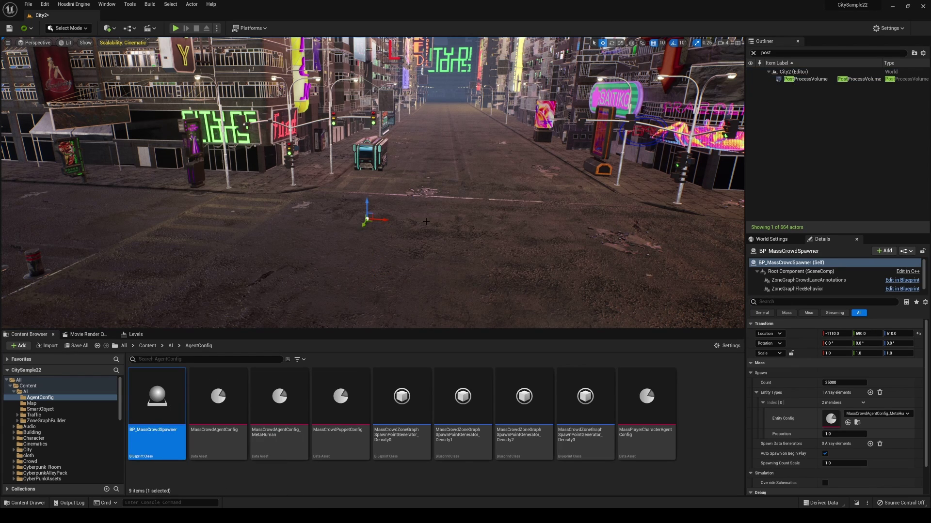
Step: Turn off Game View to show the editor icons in the street and clear the Outliner's search filter
{"action": "key", "text": "g"}
{"action": "right_click_drag", "start_coordinate": [426, 222], "coordinate": [367, 219]}
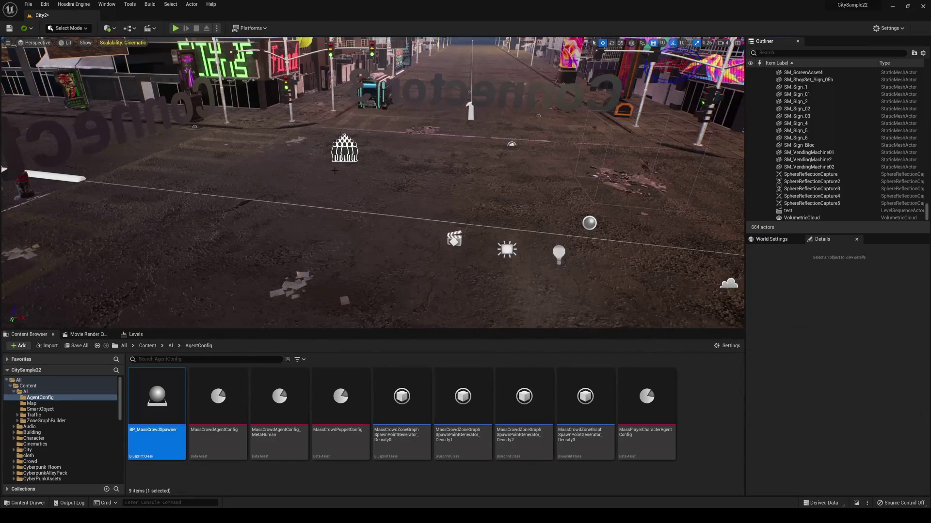
{"action": "right_click_drag", "start_coordinate": [179, 84], "coordinate": [141, 61]}
{"action": "right_click_drag", "start_coordinate": [393, 202], "coordinate": [393, 202]}
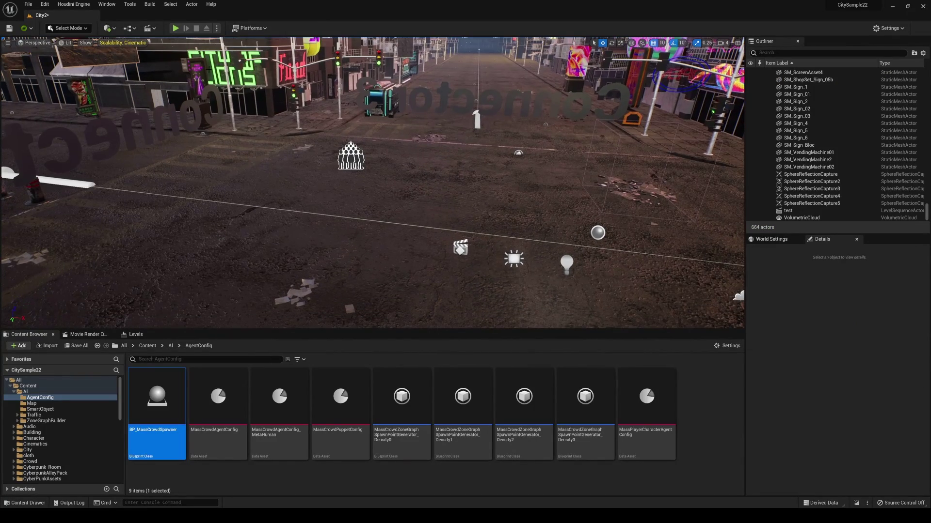
Step: Add a Zone Shape actor to the street beside the crowd spawner and check the Zone Graph display option
{"action": "left_click", "coordinate": [113, 29]}
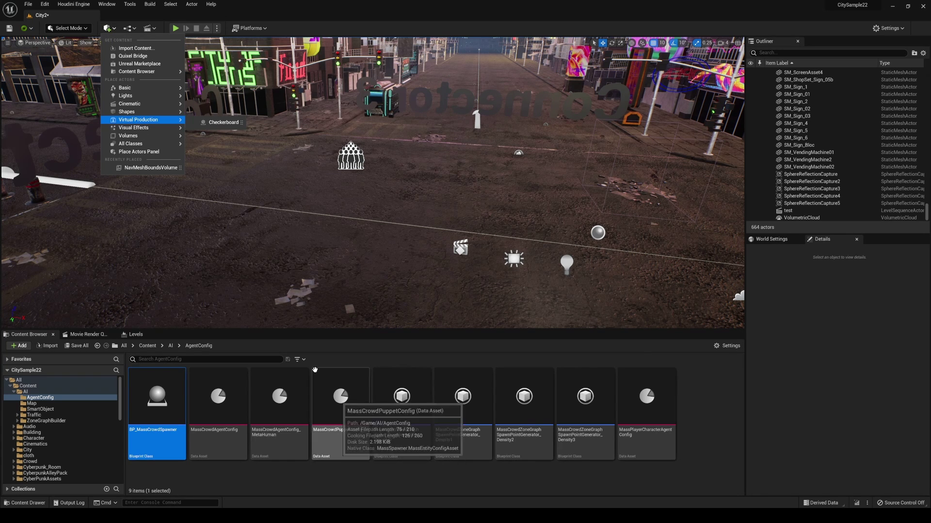
{"action": "left_click", "coordinate": [112, 29]}
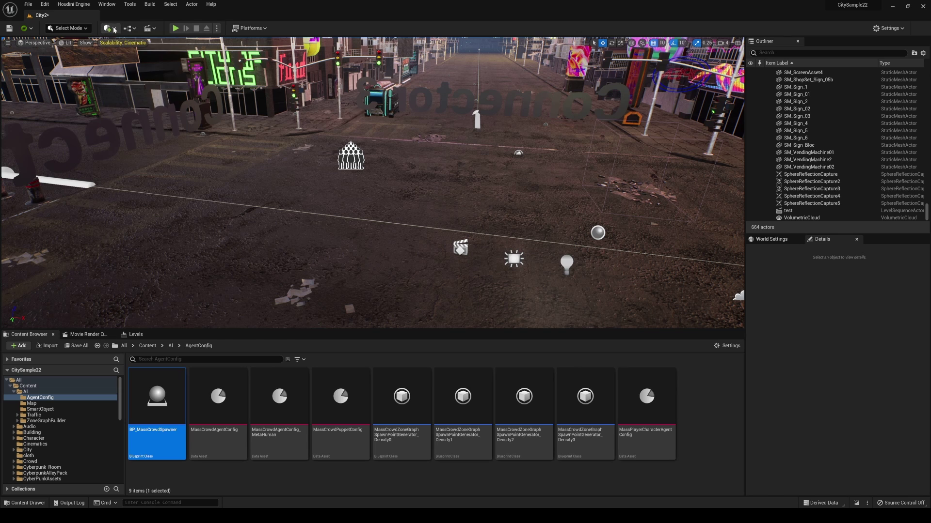
{"action": "left_click", "coordinate": [113, 30]}
{"action": "type", "text": "z"}
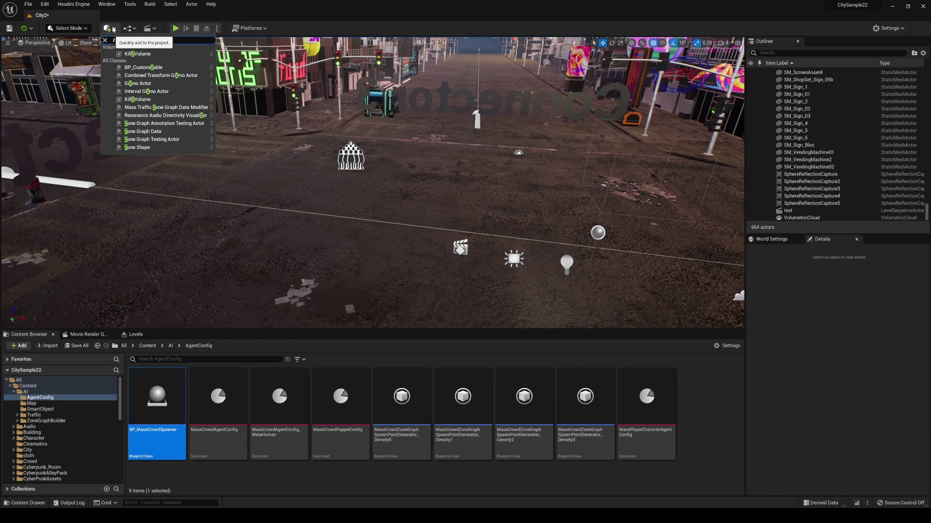
{"action": "type", "text": "one"}
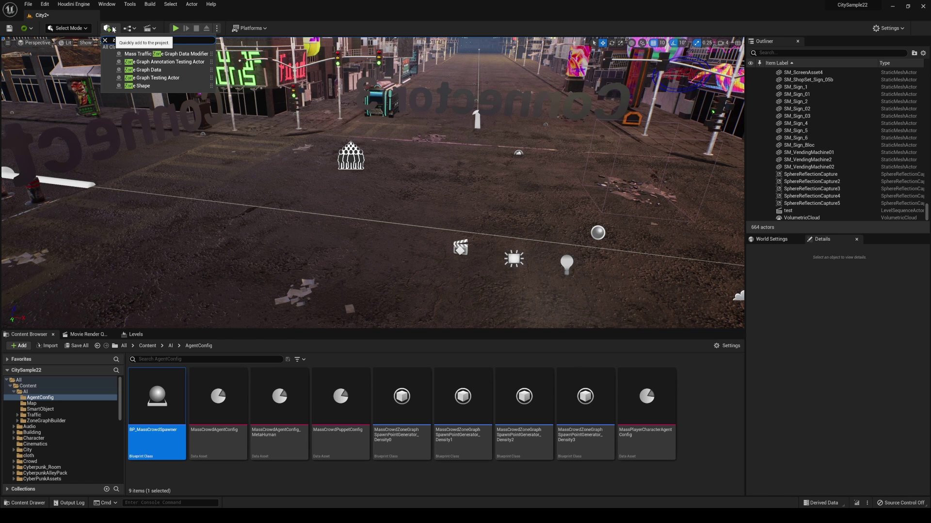
{"action": "left_click", "coordinate": [145, 86]}
{"action": "left_click_drag", "start_coordinate": [368, 186], "coordinate": [346, 218]}
{"action": "left_click", "coordinate": [84, 43]}
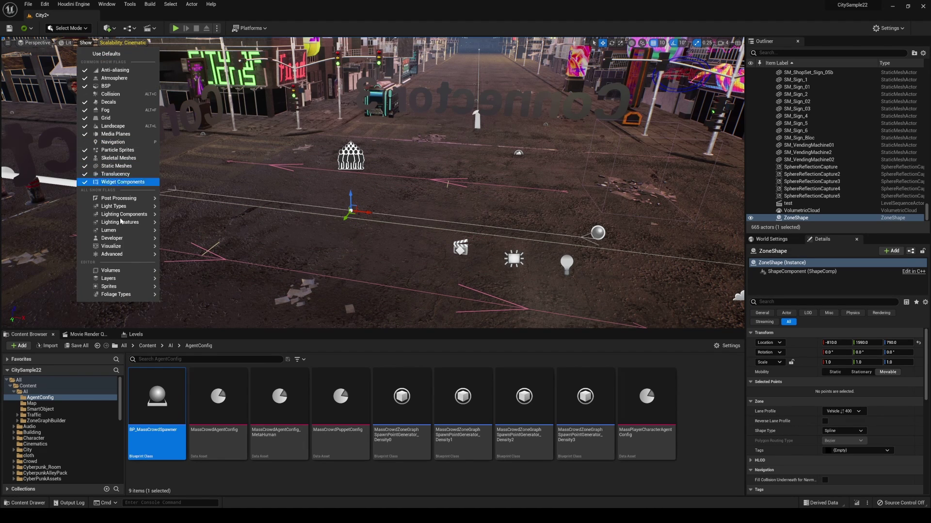
{"action": "mouse_move", "coordinate": [121, 239]}
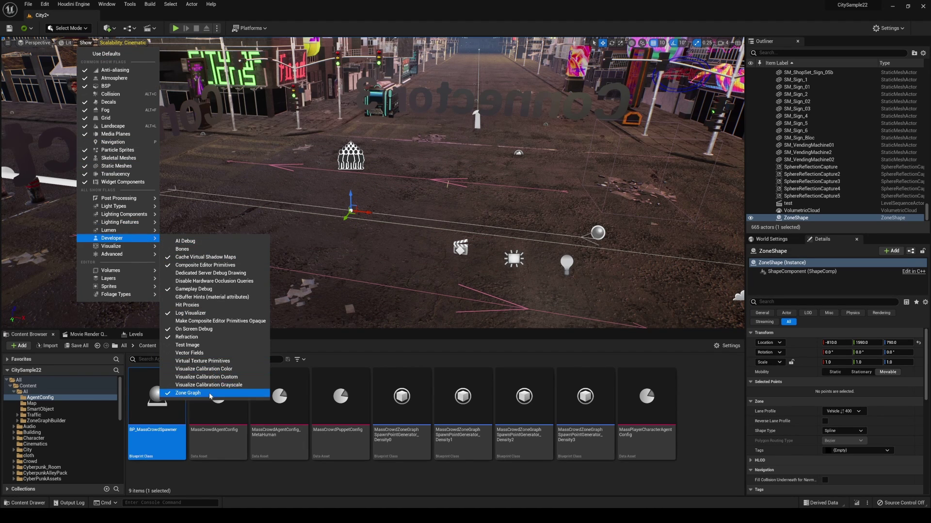
Step: Lower the zone shape to the street surface at about Z 360 and rotate it -90 degrees around Z
{"action": "right_click_drag", "start_coordinate": [310, 271], "coordinate": [226, 243]}
{"action": "left_click_drag", "start_coordinate": [374, 81], "coordinate": [412, 235]}
{"action": "key", "text": "a"}
{"action": "right_click_drag", "start_coordinate": [366, 238], "coordinate": [417, 237]}
{"action": "left_click_drag", "start_coordinate": [366, 238], "coordinate": [359, 238]}
{"action": "right_click_drag", "start_coordinate": [528, 232], "coordinate": [527, 232]}
{"action": "key", "text": "a"}
{"action": "key", "text": "s"}
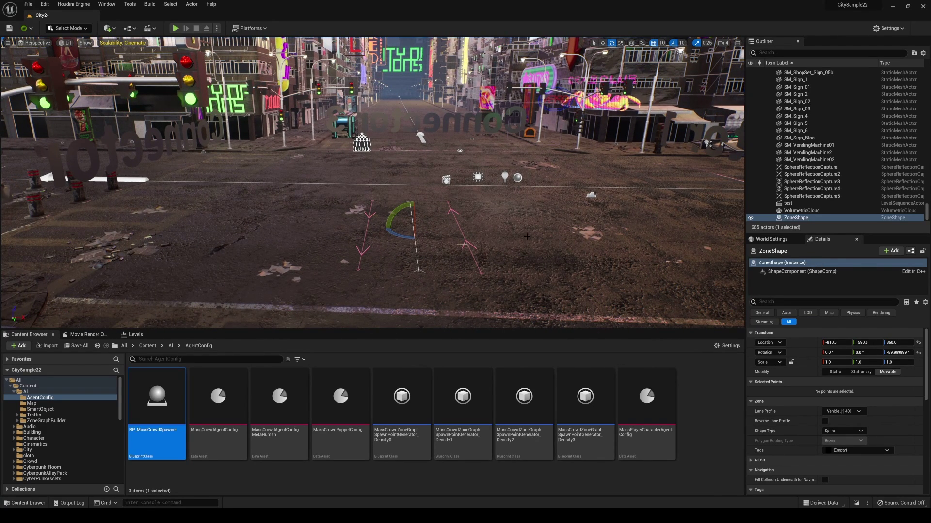
Step: Set the ZoneShape actor's Lane Profile to the two-way Pedestrian 100 profile
{"action": "scroll", "coordinate": [872, 190], "scroll_direction": "up", "scroll_amount": 3}
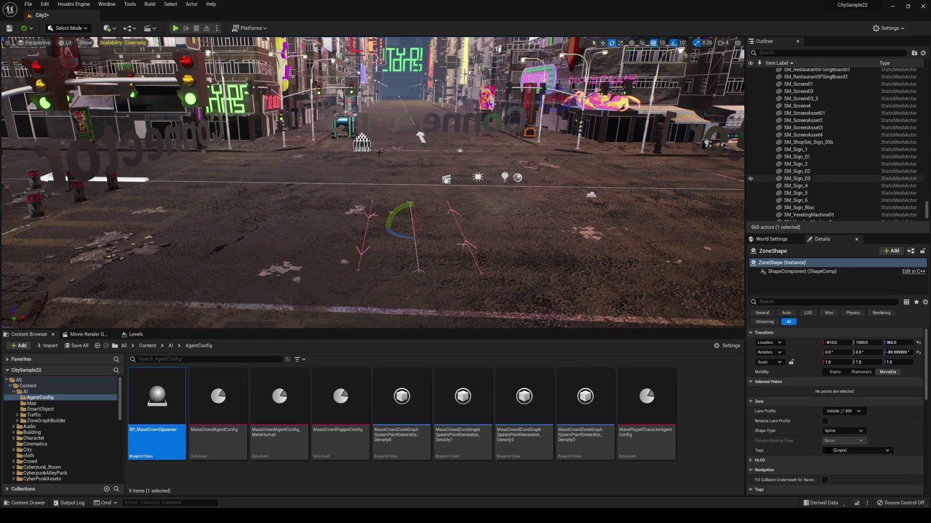
{"action": "left_click", "coordinate": [362, 144]}
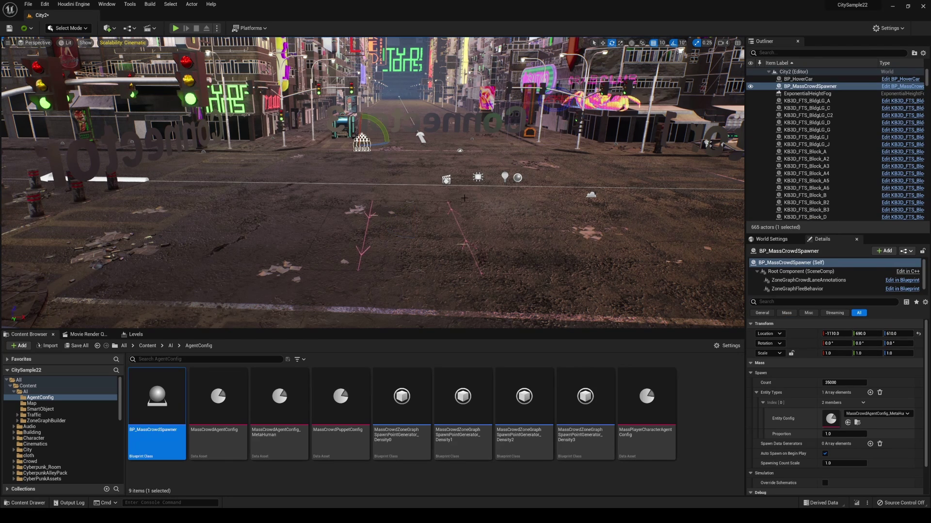
{"action": "left_click_drag", "start_coordinate": [464, 198], "coordinate": [341, 167], "text": "alt"}
{"action": "scroll", "coordinate": [890, 143], "scroll_direction": "down", "scroll_amount": 10}
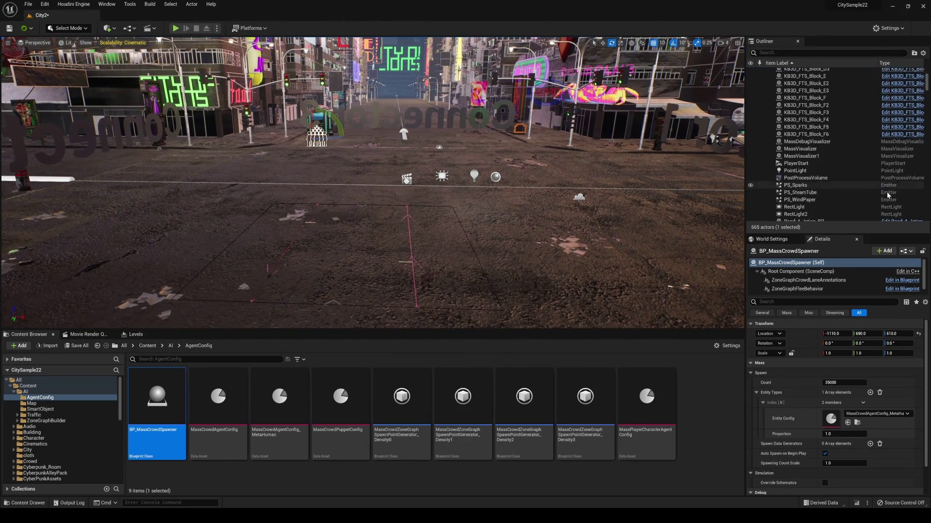
{"action": "left_click_drag", "start_coordinate": [928, 101], "coordinate": [918, 231]}
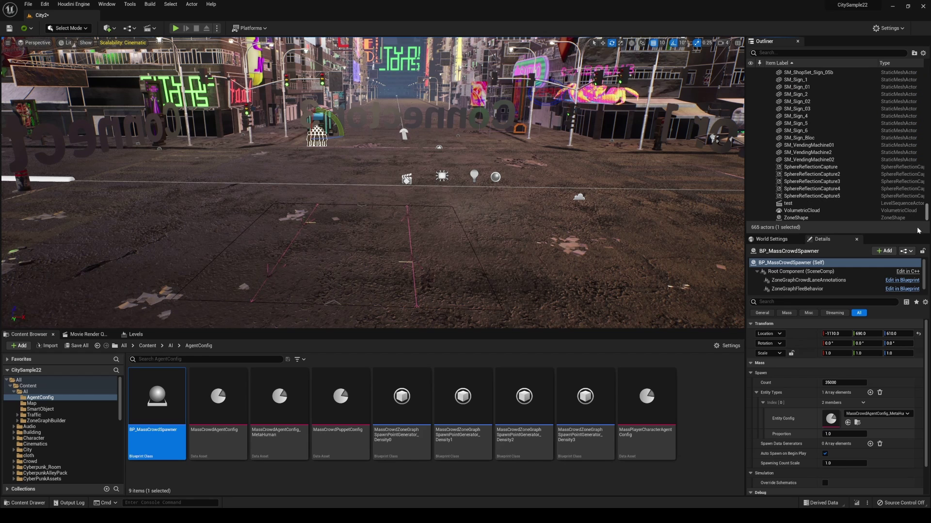
{"action": "left_click", "coordinate": [791, 219]}
{"action": "scroll", "coordinate": [824, 402], "scroll_direction": "down", "scroll_amount": 1}
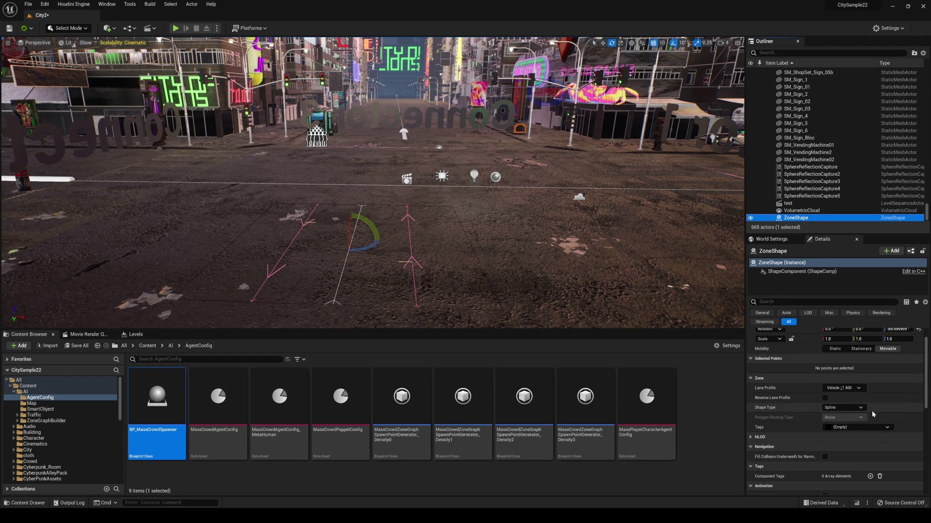
{"action": "left_click", "coordinate": [837, 388]}
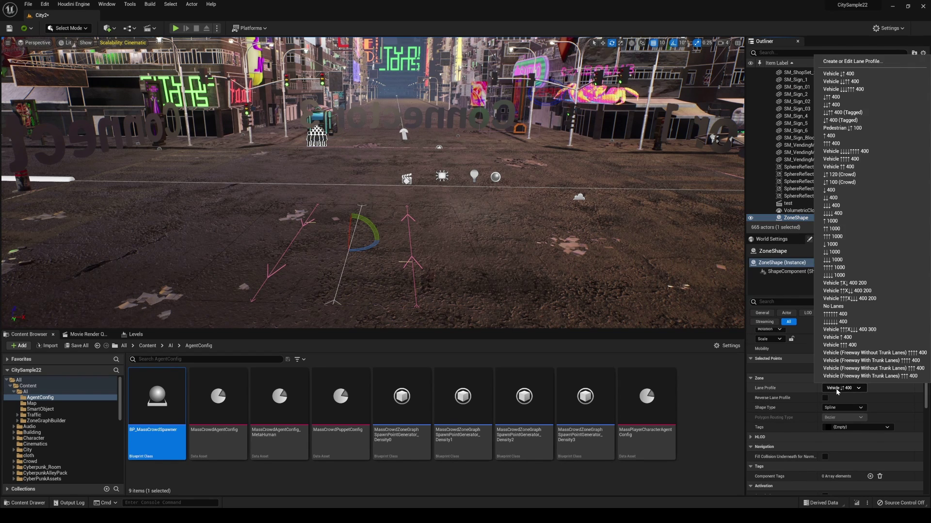
{"action": "left_click", "coordinate": [853, 128]}
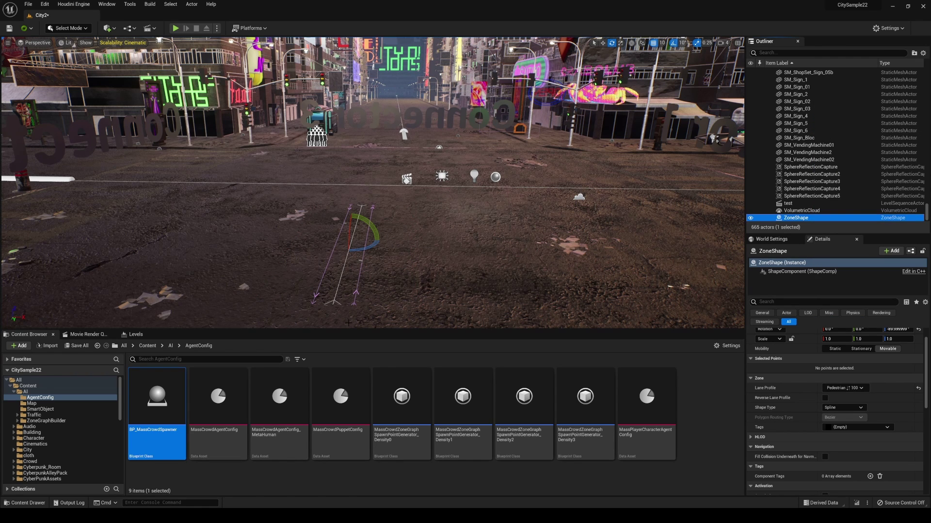
Step: Undo the last move of the zone shape and stretch its far end point along the street to about X 3000
{"action": "right_click_drag", "start_coordinate": [526, 239], "coordinate": [530, 240]}
{"action": "key", "text": "d"}
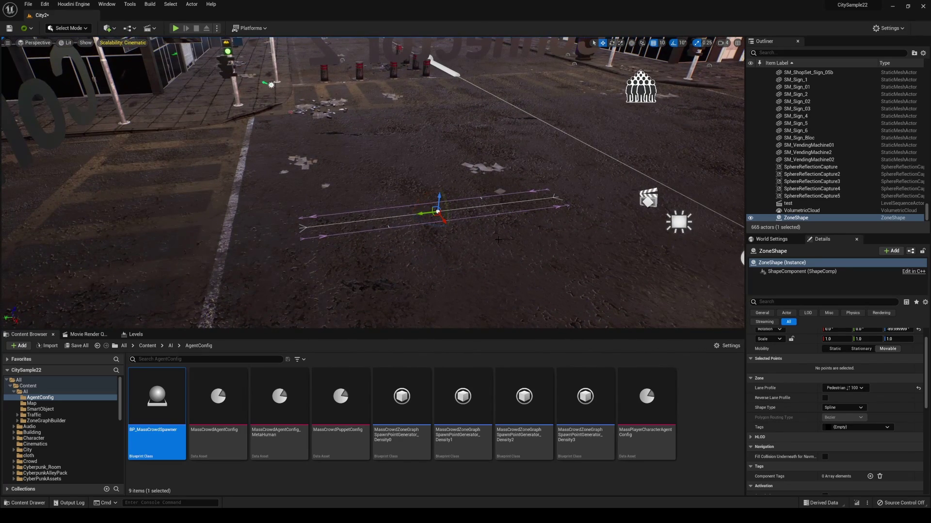
{"action": "key", "text": "ctrl+z"}
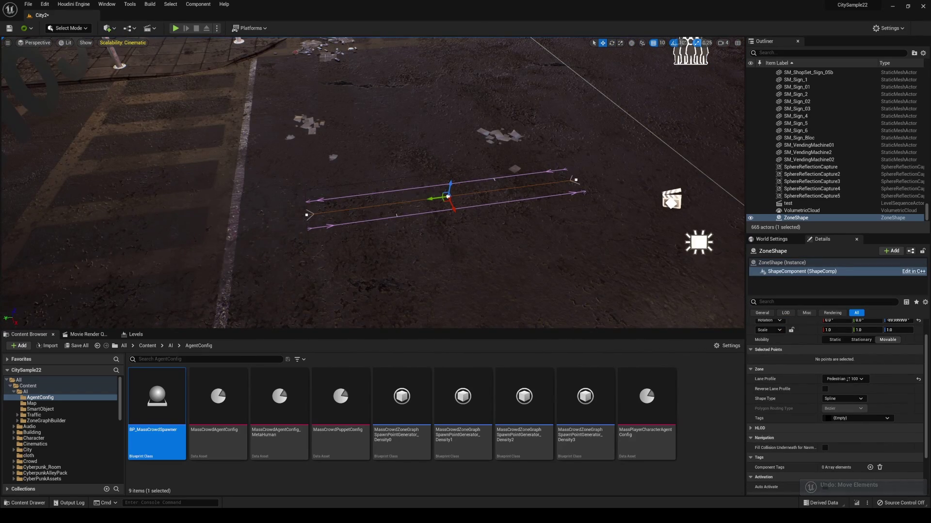
{"action": "left_click", "coordinate": [576, 180]}
{"action": "left_click_drag", "start_coordinate": [728, 159], "coordinate": [743, 157]}
{"action": "right_click_drag", "start_coordinate": [517, 120], "coordinate": [517, 120]}
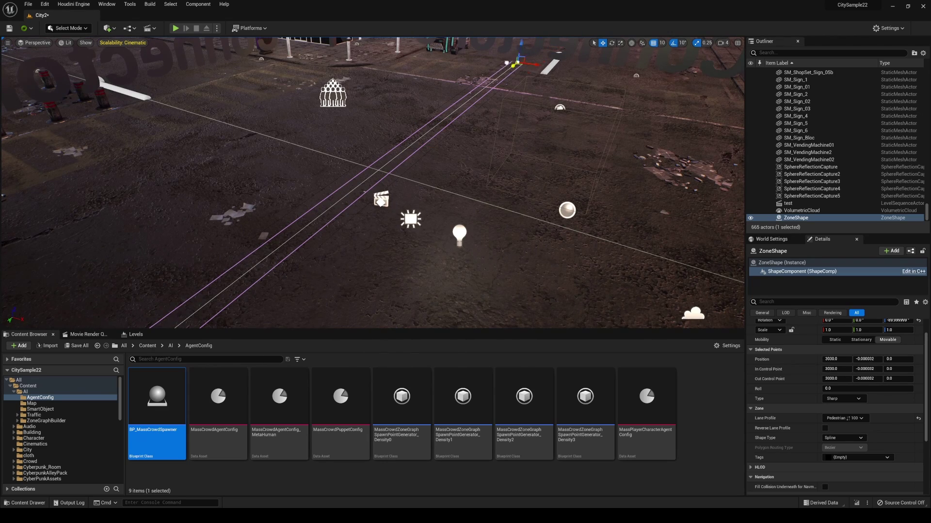
Step: Extend the zone shape with further corner points into a rectangular loop around the intersection, ending beside its start at about X -360, Y 0
{"action": "right_click_drag", "start_coordinate": [433, 114], "coordinate": [434, 114]}
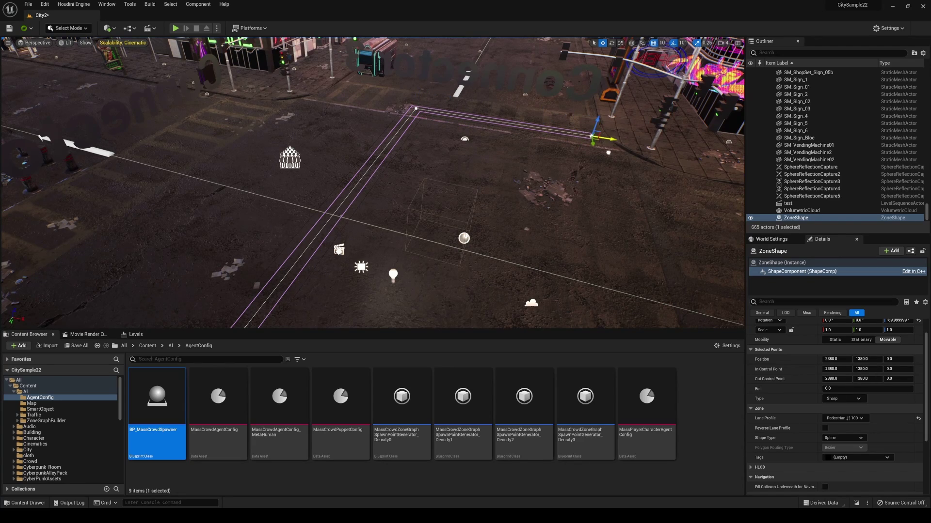
{"action": "right_click_drag", "start_coordinate": [616, 161], "coordinate": [616, 161]}
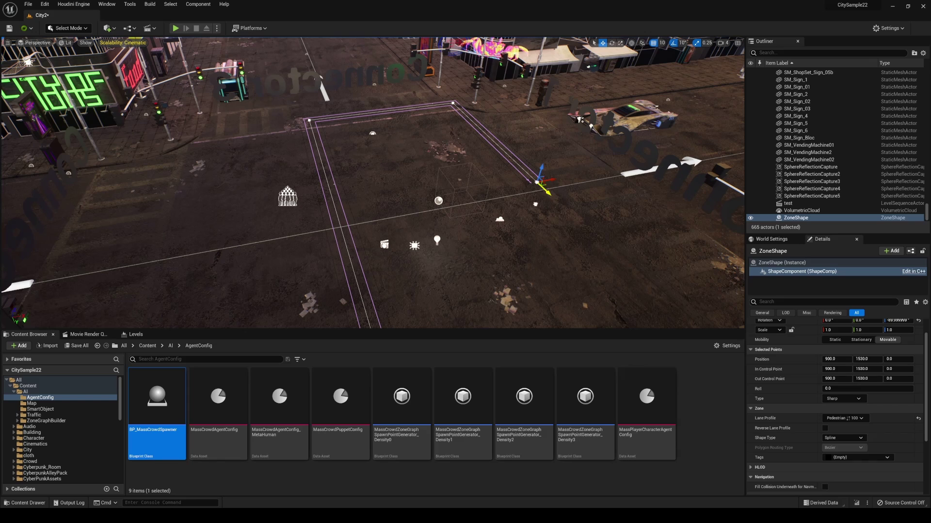
{"action": "left_click_drag", "start_coordinate": [625, 265], "coordinate": [641, 281]}
{"action": "right_click_drag", "start_coordinate": [641, 281], "coordinate": [641, 281]}
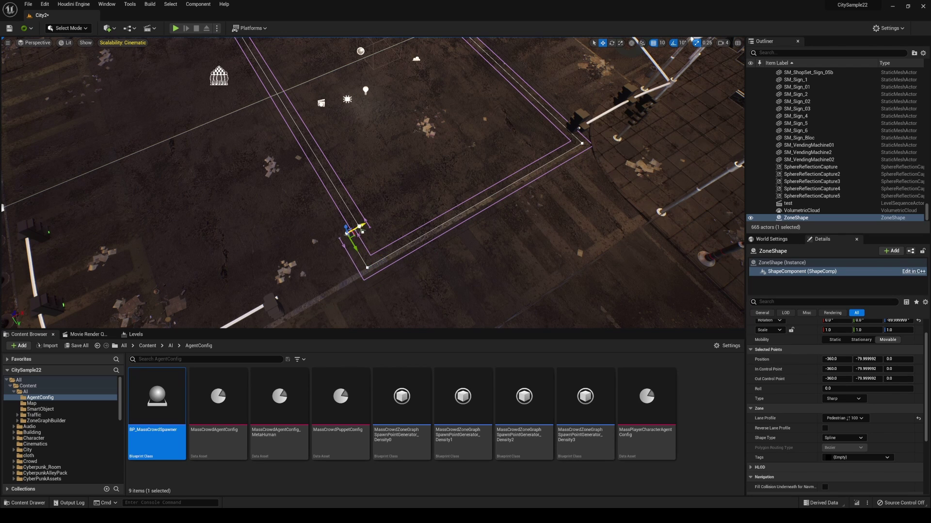
{"action": "right_click_drag", "start_coordinate": [411, 241], "coordinate": [335, 215]}
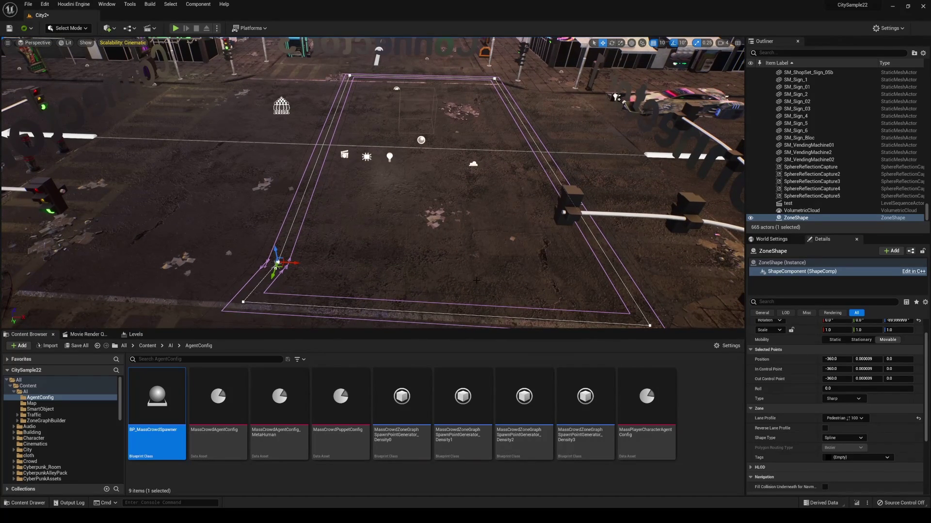
Step: Assign the Pedestrian Density 0 tag to the zone shape
{"action": "scroll", "coordinate": [782, 414], "scroll_direction": "down", "scroll_amount": 2}
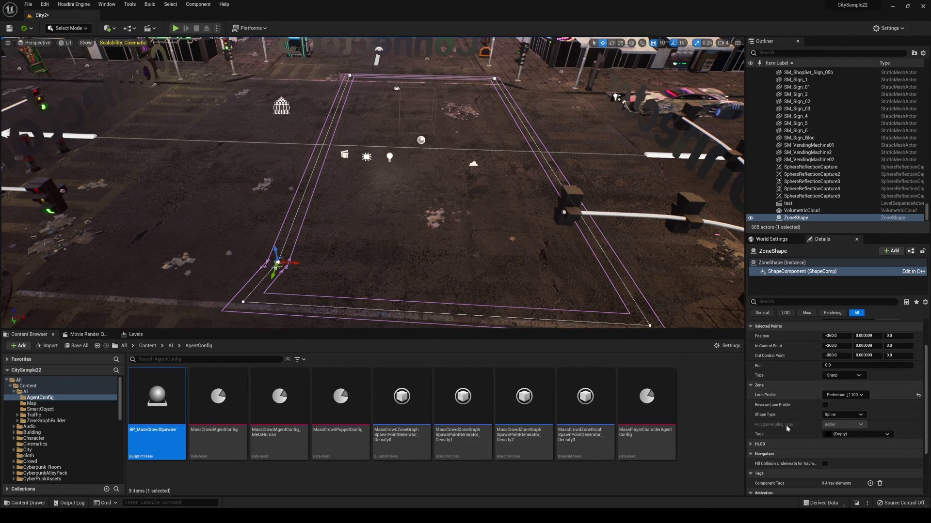
{"action": "left_click", "coordinate": [834, 435]}
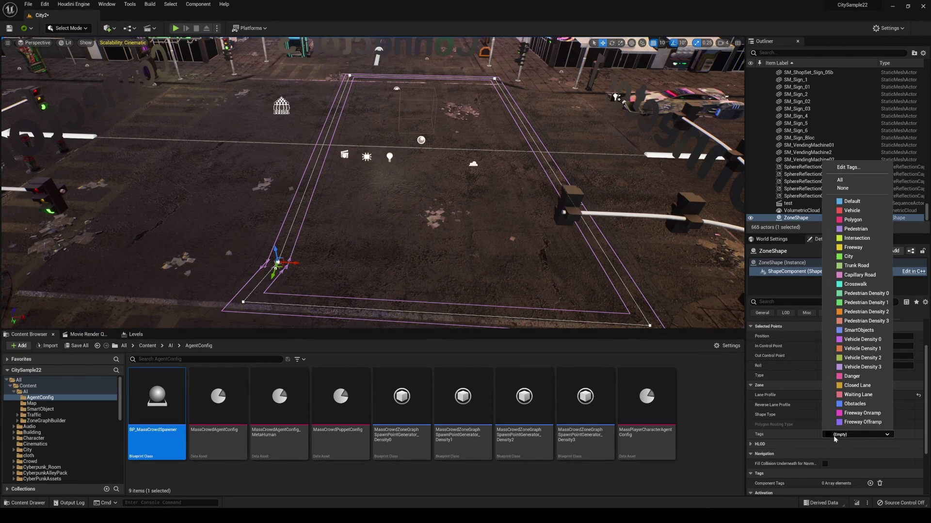
{"action": "left_click", "coordinate": [885, 295]}
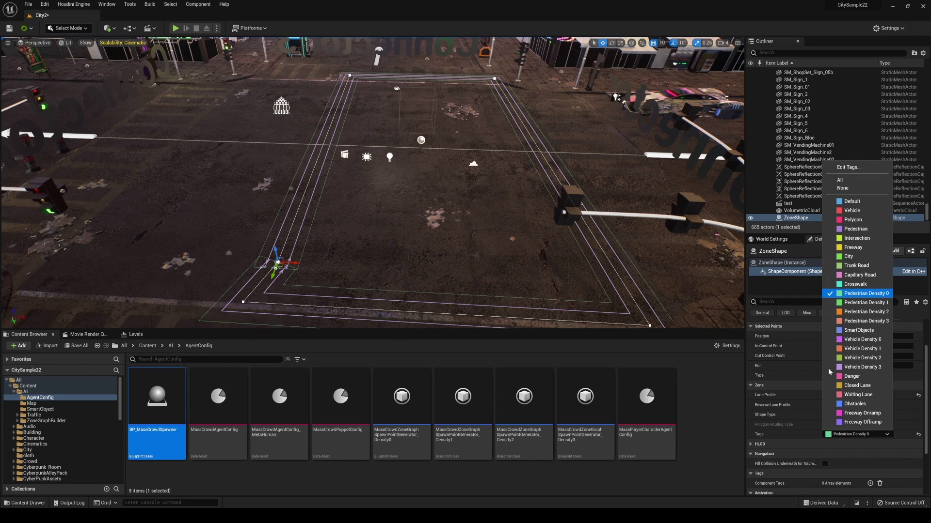
Step: Add the MassCrowdZoneGraphSpawnPointGenerator_Density0 spawn data generator to BP_MassCrowdSpawner and set its spawn Count to 50
{"action": "left_click", "coordinate": [281, 104]}
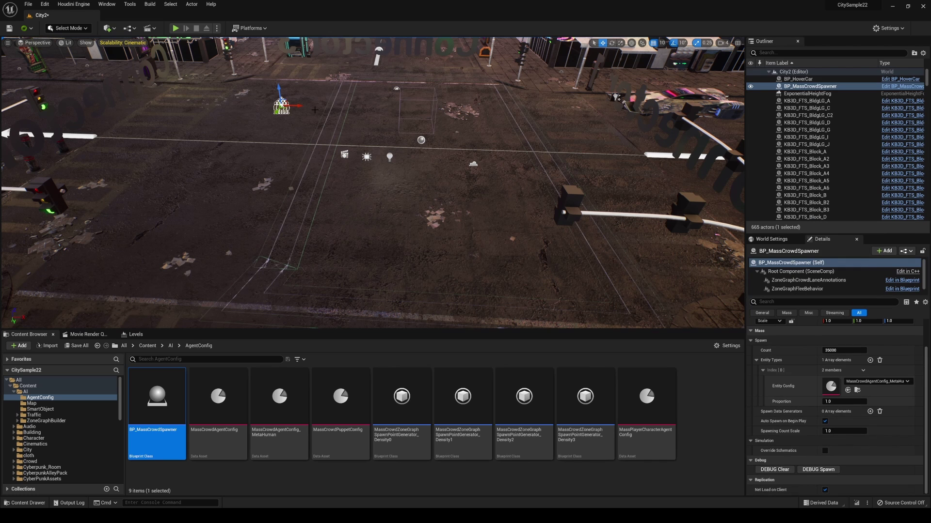
{"action": "left_click", "coordinate": [870, 412]}
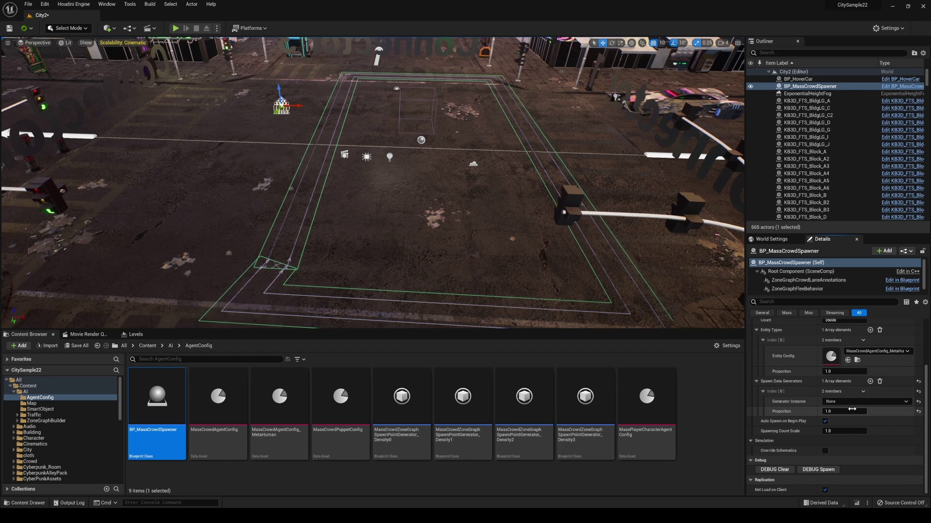
{"action": "left_click", "coordinate": [842, 402]}
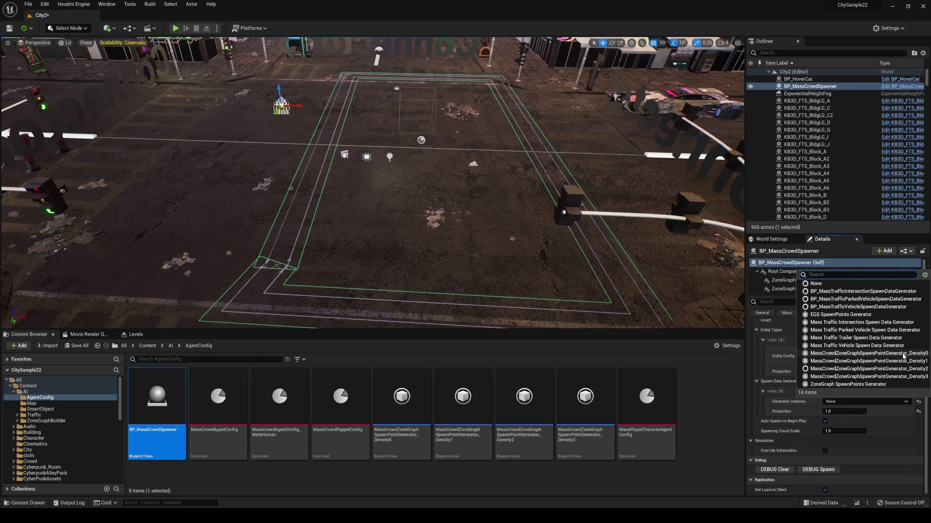
{"action": "left_click", "coordinate": [868, 354]}
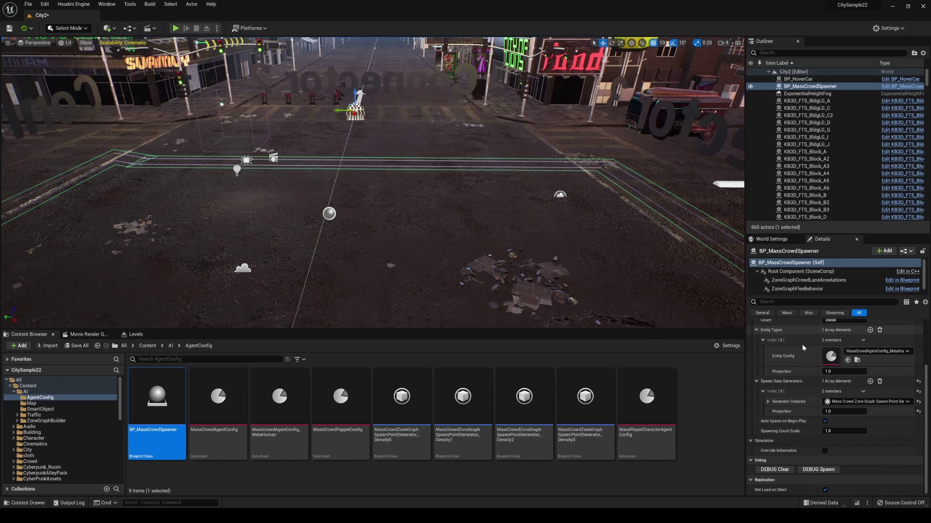
{"action": "scroll", "coordinate": [836, 382], "scroll_direction": "up", "scroll_amount": 3}
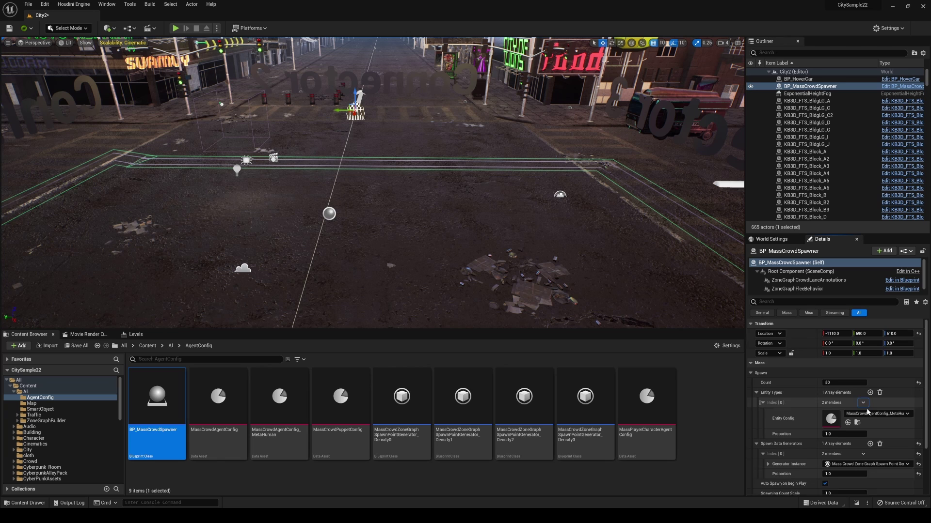
Step: Build the ZoneGraph for the City2 level
{"action": "scroll", "coordinate": [871, 413], "scroll_direction": "down", "scroll_amount": 3}
{"action": "scroll", "coordinate": [871, 413], "scroll_direction": "down", "scroll_amount": 1}
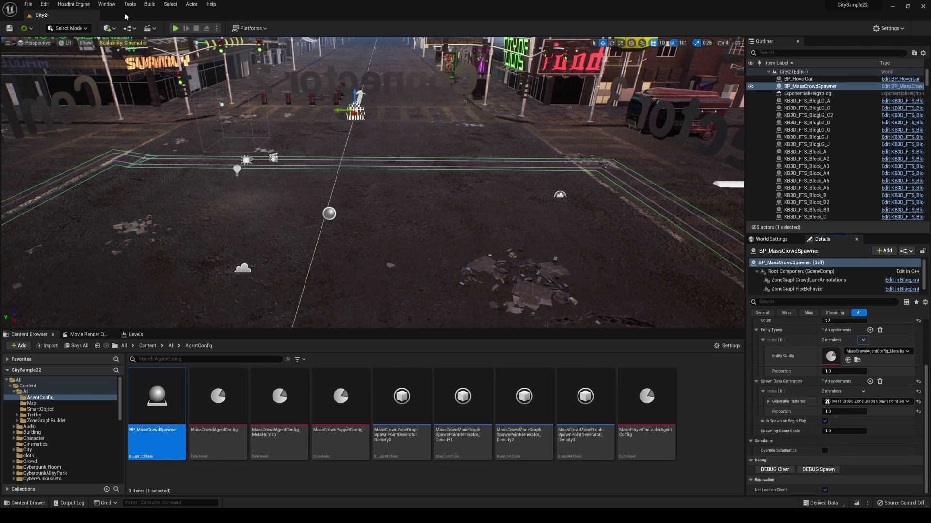
{"action": "left_click", "coordinate": [150, 6]}
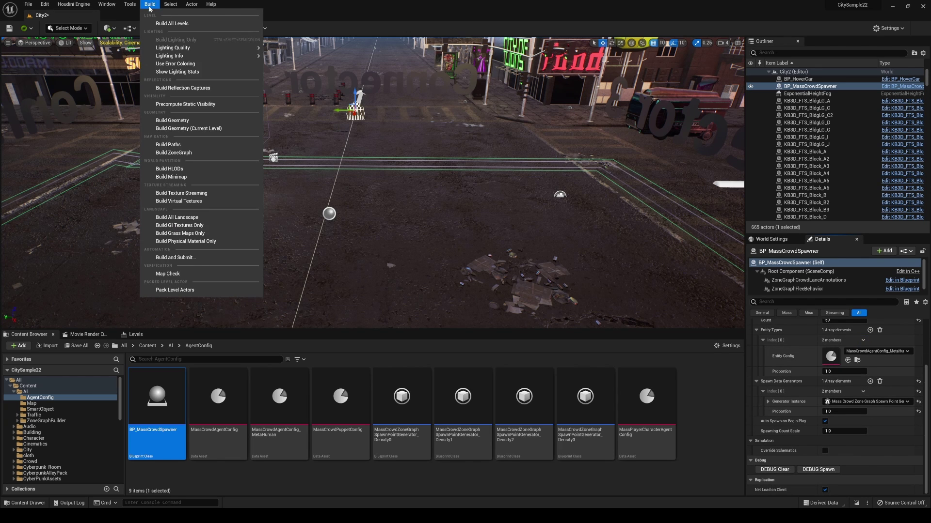
{"action": "left_click", "coordinate": [191, 157]}
Step: Run a brief play test of the level with the whole intersection loop in view, and stop it
{"action": "key", "text": "s"}
{"action": "right_click_drag", "start_coordinate": [424, 165], "coordinate": [410, 203]}
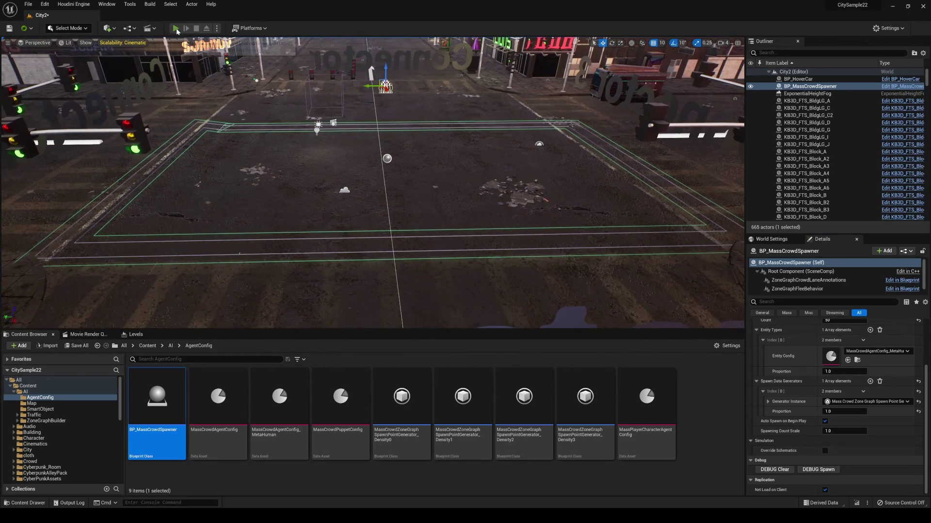
{"action": "key", "text": "alt+p"}
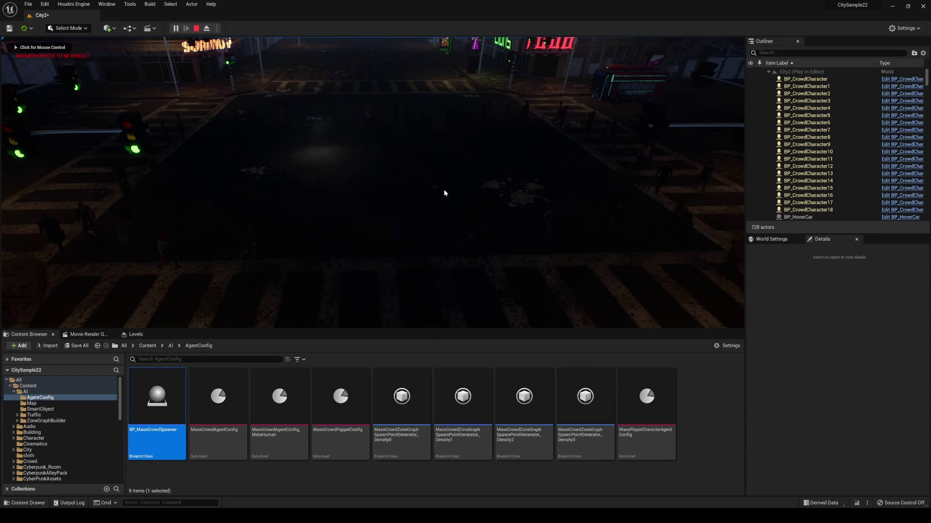
{"action": "left_click", "coordinate": [197, 29]}
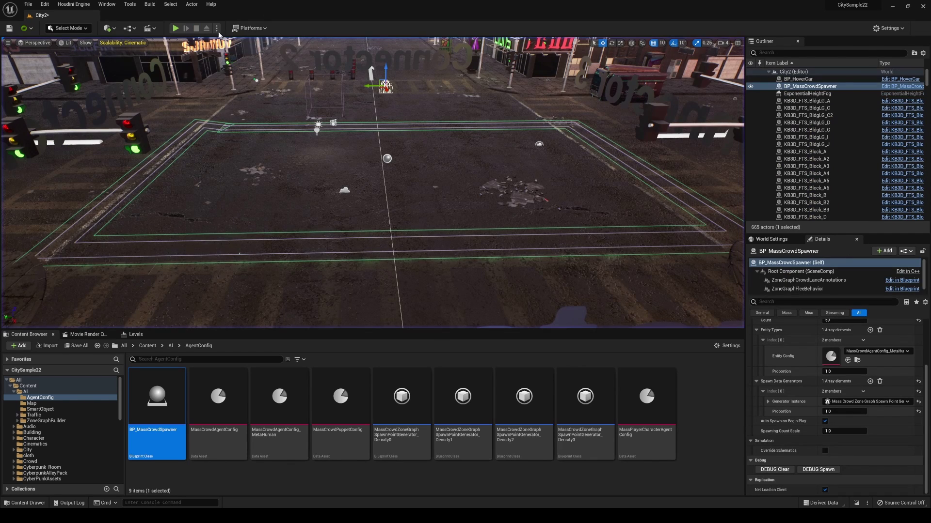
Step: Find the PostProcessVolume in the level and set its Exposure Compensation to 11
{"action": "left_click", "coordinate": [775, 239]}
{"action": "left_click", "coordinate": [795, 53]}
{"action": "type", "text": "post"}
{"action": "left_click", "coordinate": [804, 79]}
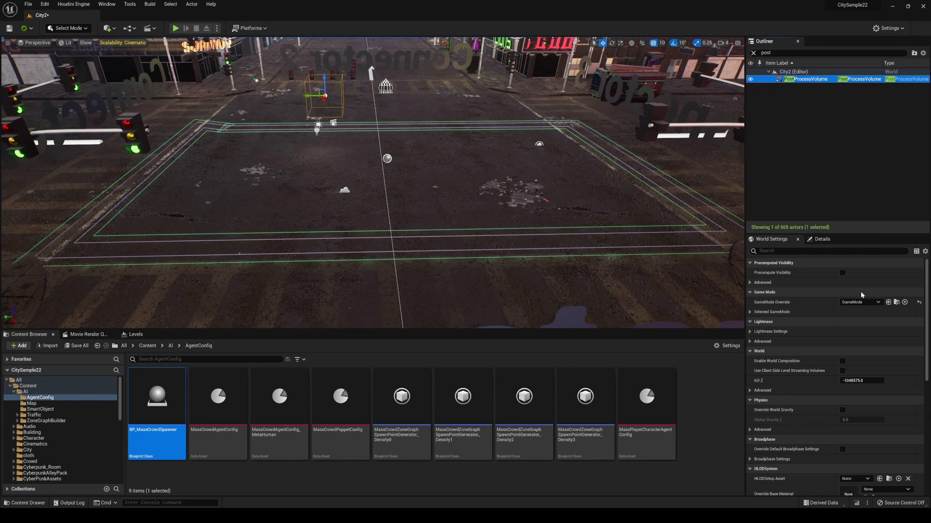
{"action": "left_click", "coordinate": [824, 241]}
{"action": "left_click", "coordinate": [842, 348]}
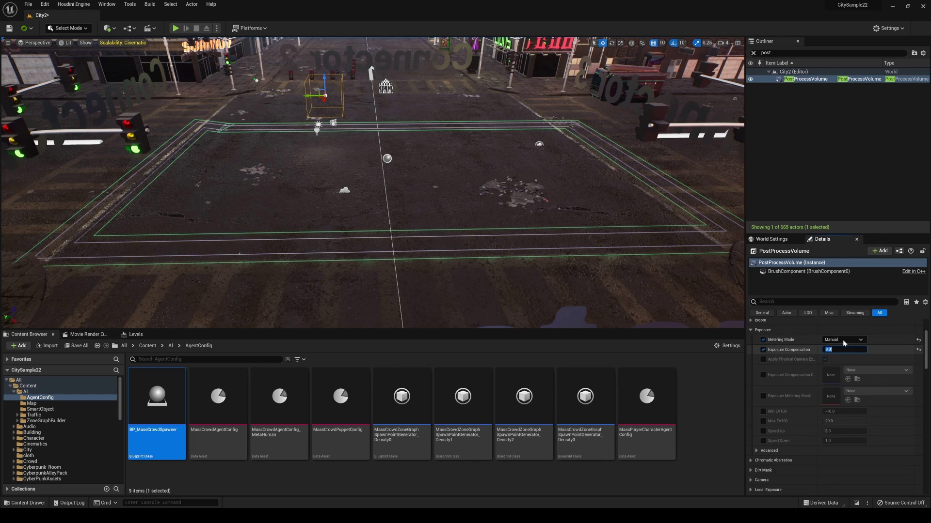
{"action": "type", "text": "11"}
{"action": "key", "text": "Return"}
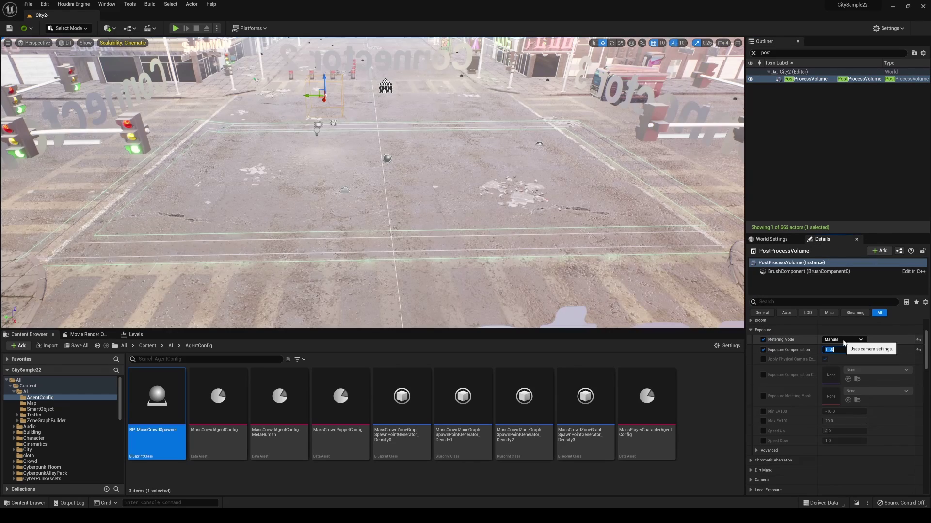
Step: Play the level again and fly around the intersection to examine the crowd walking along the zone shape loop
{"action": "left_click", "coordinate": [176, 28]}
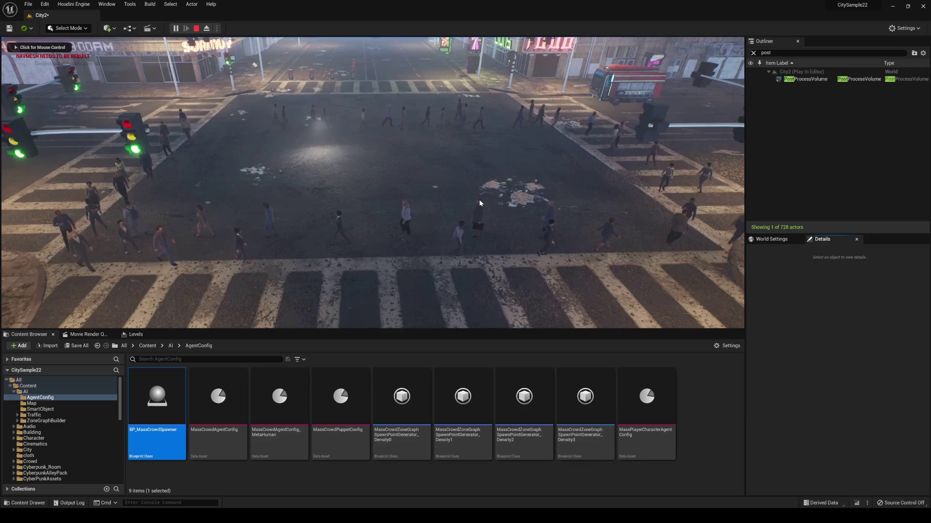
{"action": "left_click", "coordinate": [479, 200]}
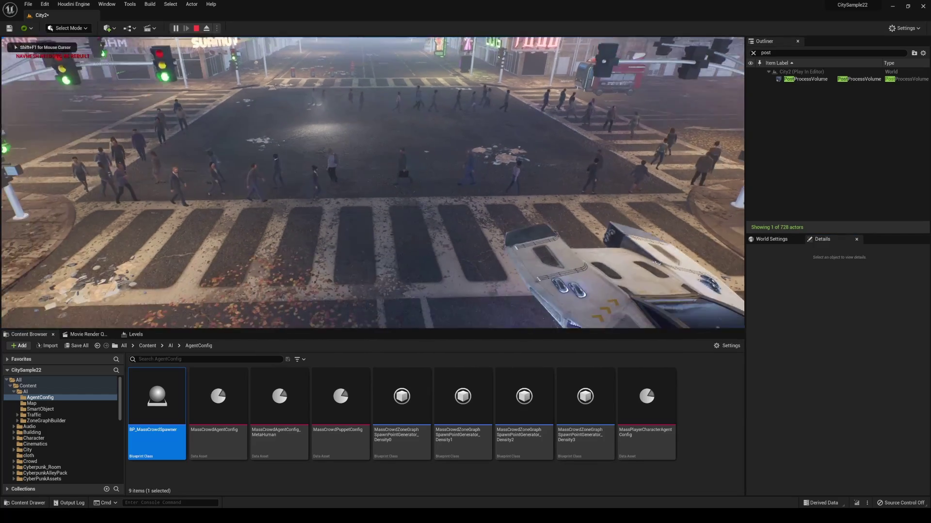
{"action": "key", "text": "w"}
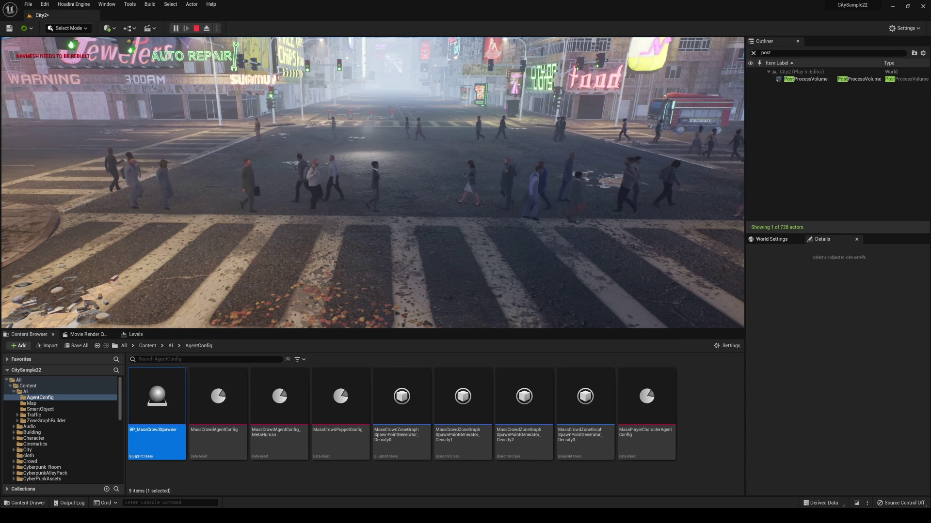
{"action": "key", "text": "s"}
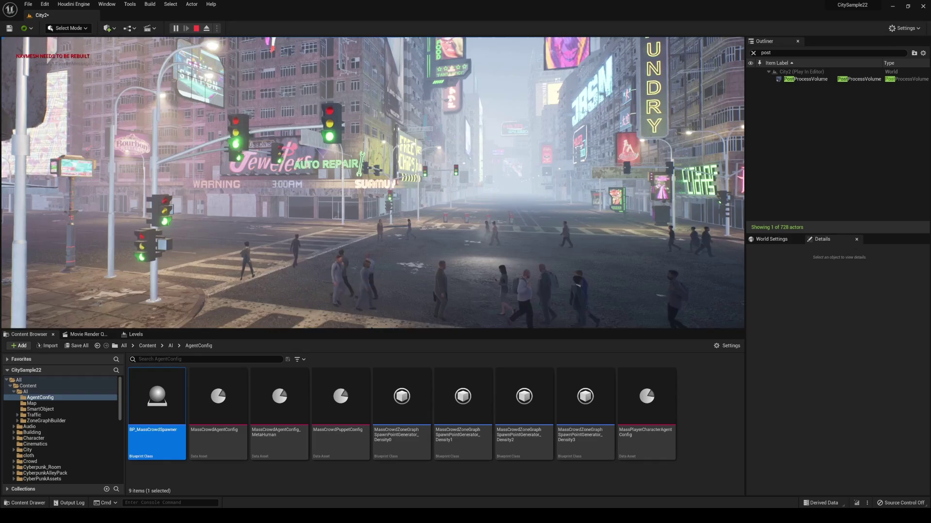
{"action": "key", "text": "w"}
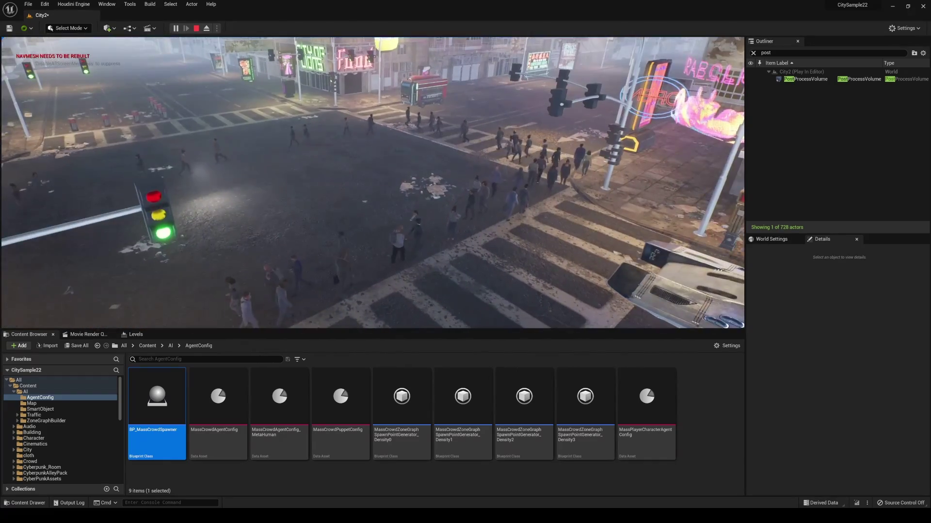